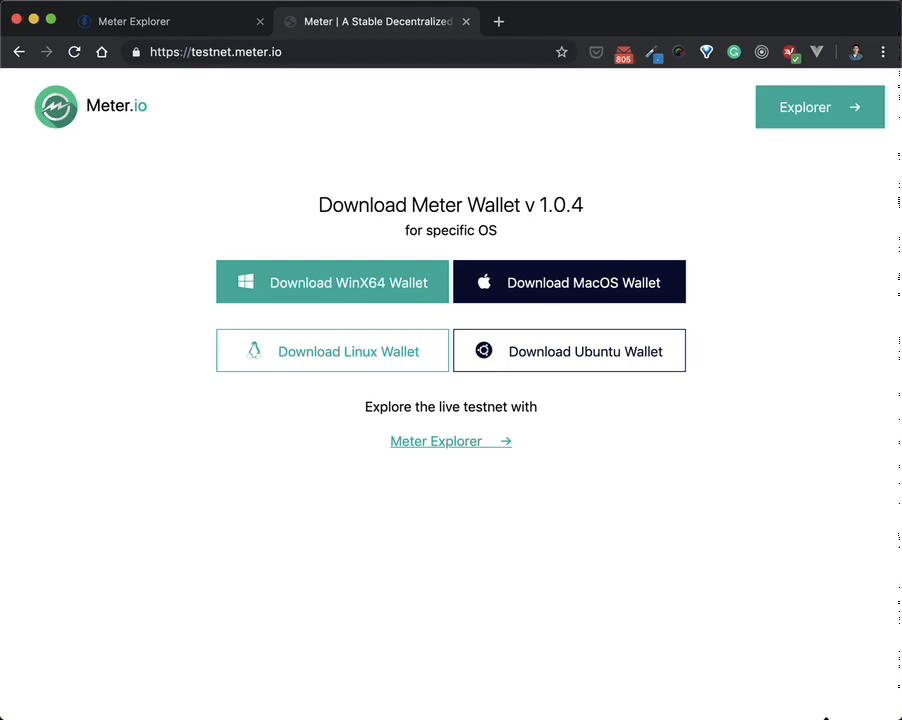
Step: Bring Meter Wallet forward and view its testnet connection details, synced at block 229,866
{"action": "key", "text": "super+Tab"}
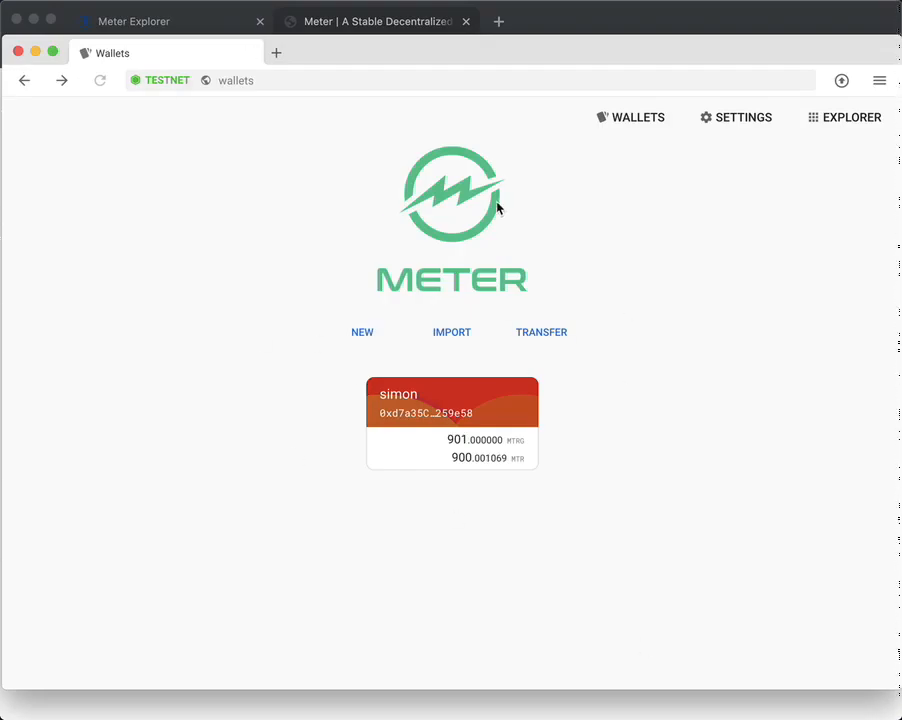
{"action": "left_click", "coordinate": [166, 88]}
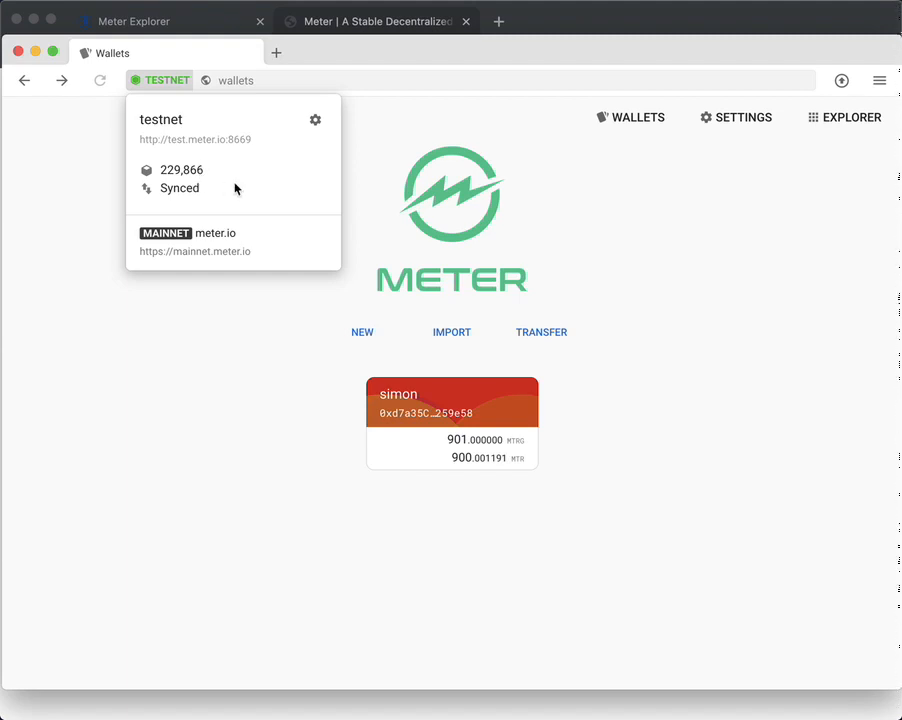
Step: Dismiss the network popover to see the wallet holding 901 MTRG and 900.001313 MTR
{"action": "left_click", "coordinate": [379, 153]}
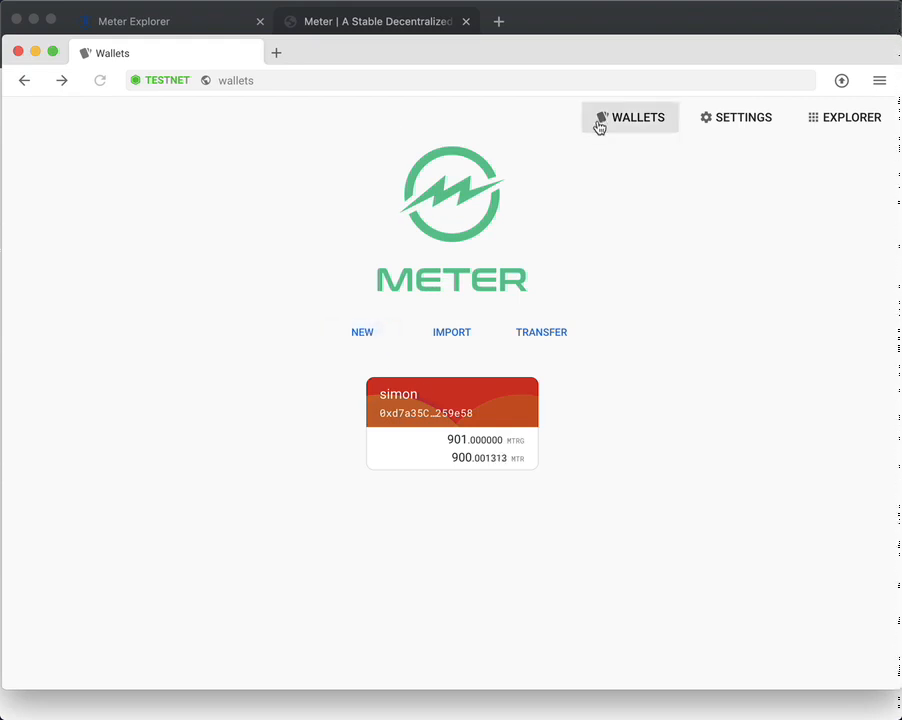
Step: In the block explorer, inspect block 229870 and its parents 229869 and 229868, then return to Recent Blocks
{"action": "left_click", "coordinate": [824, 130]}
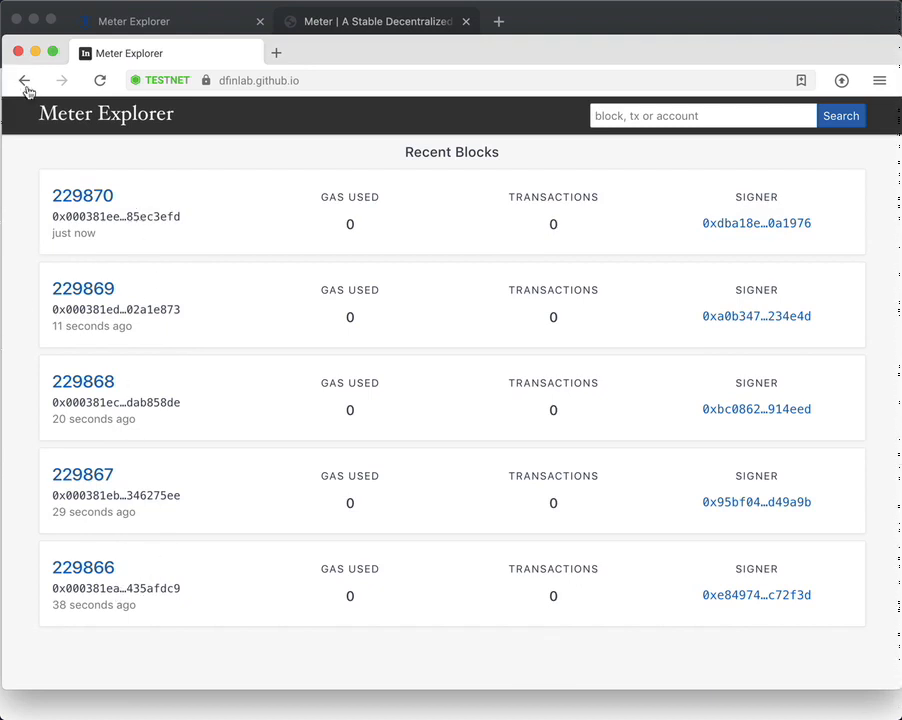
{"action": "left_click", "coordinate": [104, 204]}
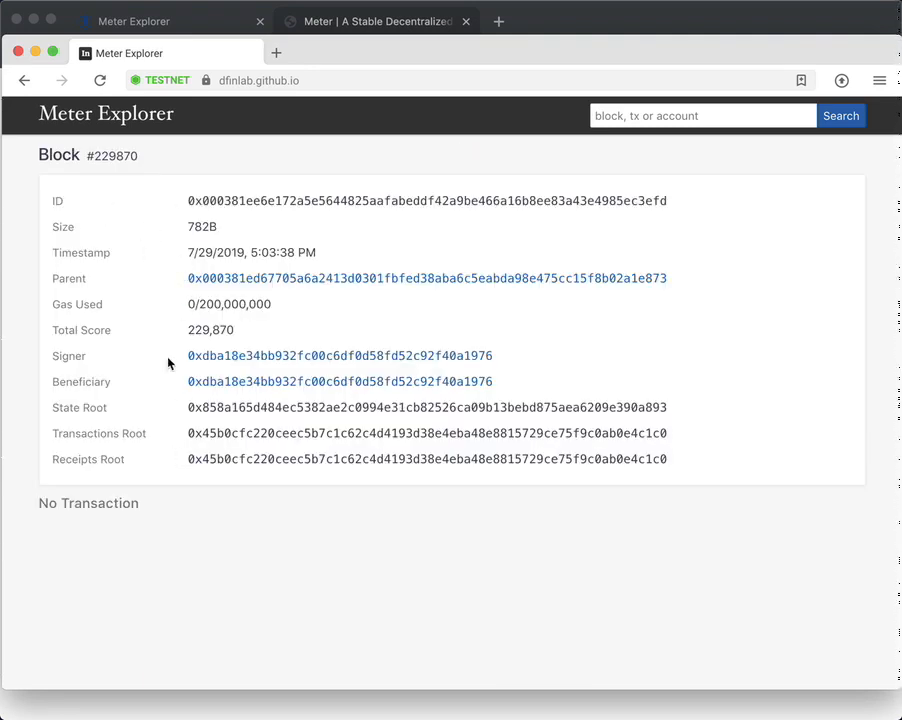
{"action": "left_click", "coordinate": [208, 283]}
{"action": "left_click", "coordinate": [230, 284]}
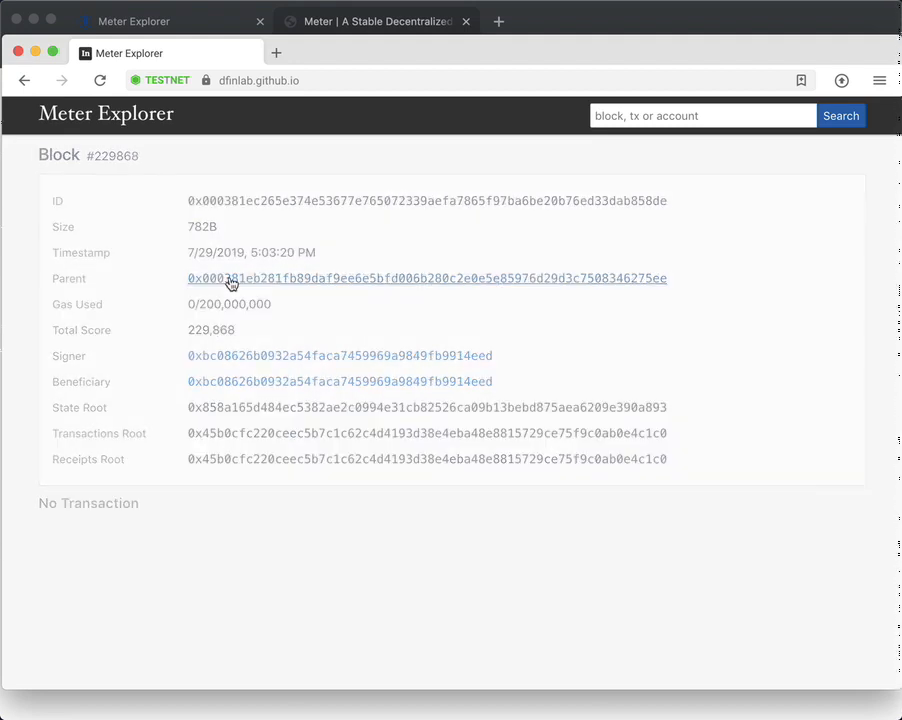
{"action": "left_click", "coordinate": [26, 81]}
{"action": "left_click", "coordinate": [26, 81]}
{"action": "left_click", "coordinate": [26, 81]}
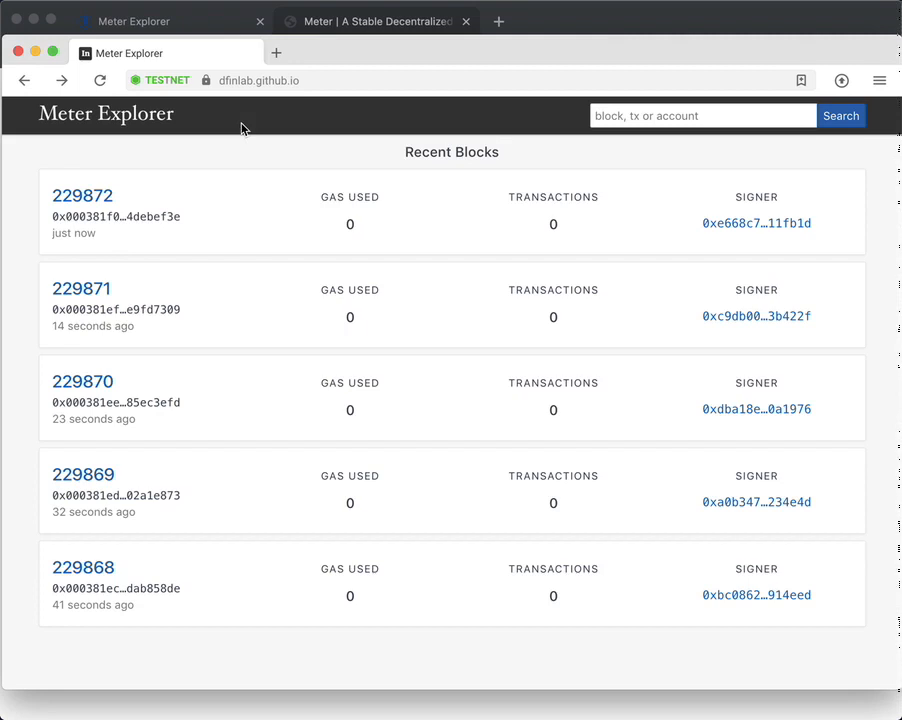
Step: Scroll through the recent testnet blocks in the browser's Meter Explorer tab, then return to the wallet
{"action": "left_click", "coordinate": [292, 30]}
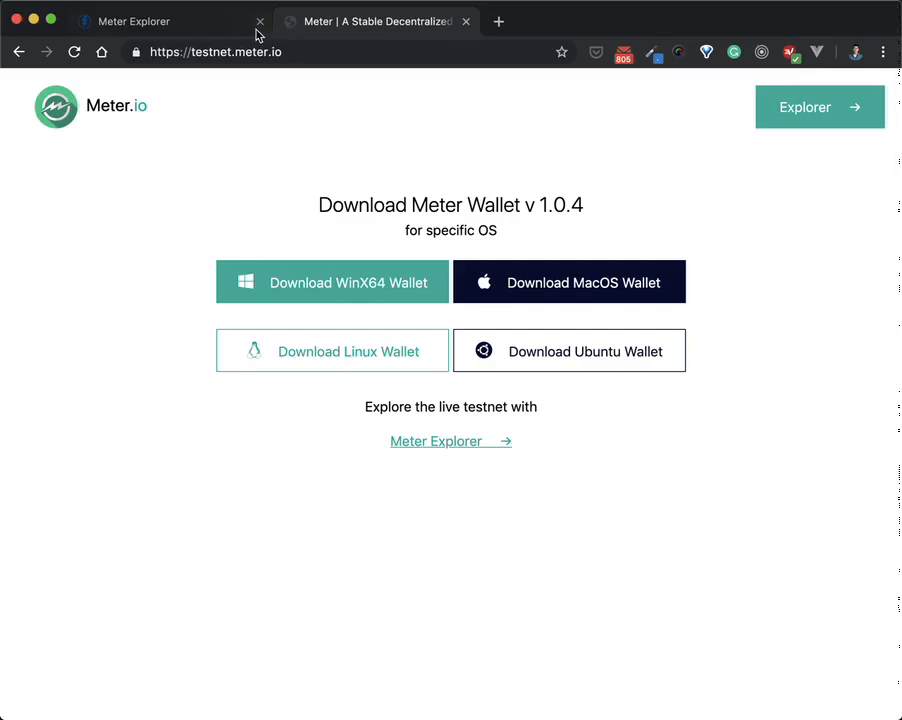
{"action": "left_click", "coordinate": [206, 32]}
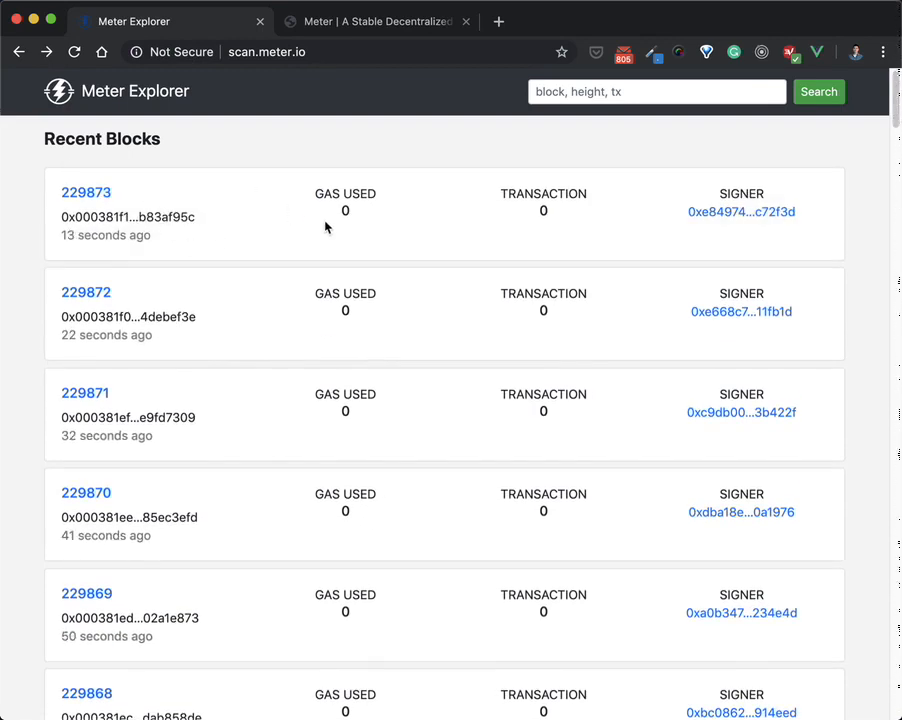
{"action": "scroll", "coordinate": [257, 313], "scroll_direction": "down", "scroll_amount": 10}
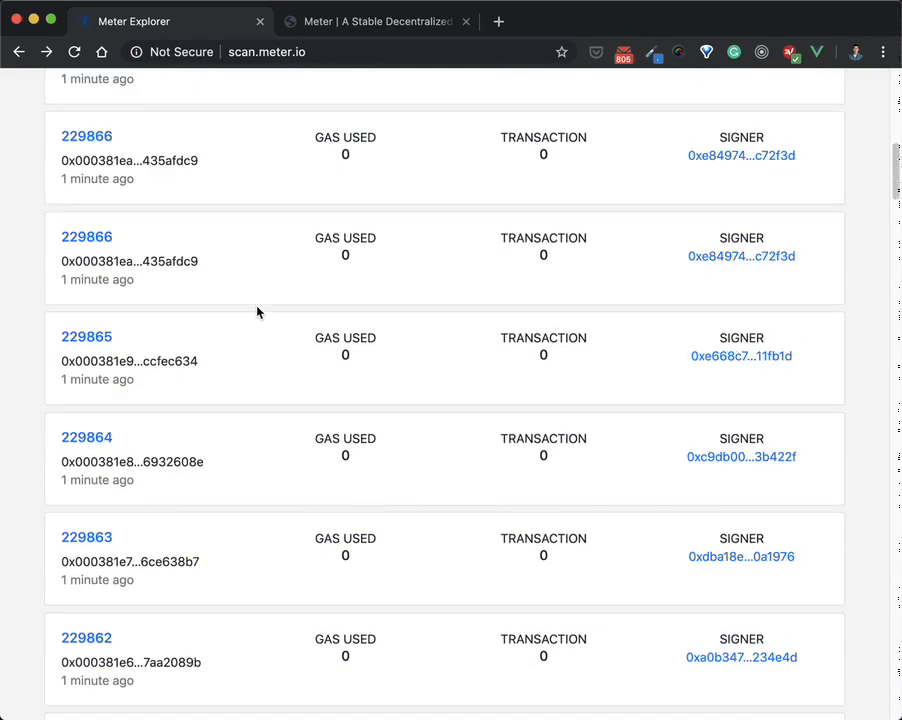
{"action": "scroll", "coordinate": [257, 313], "scroll_direction": "down", "scroll_amount": 20}
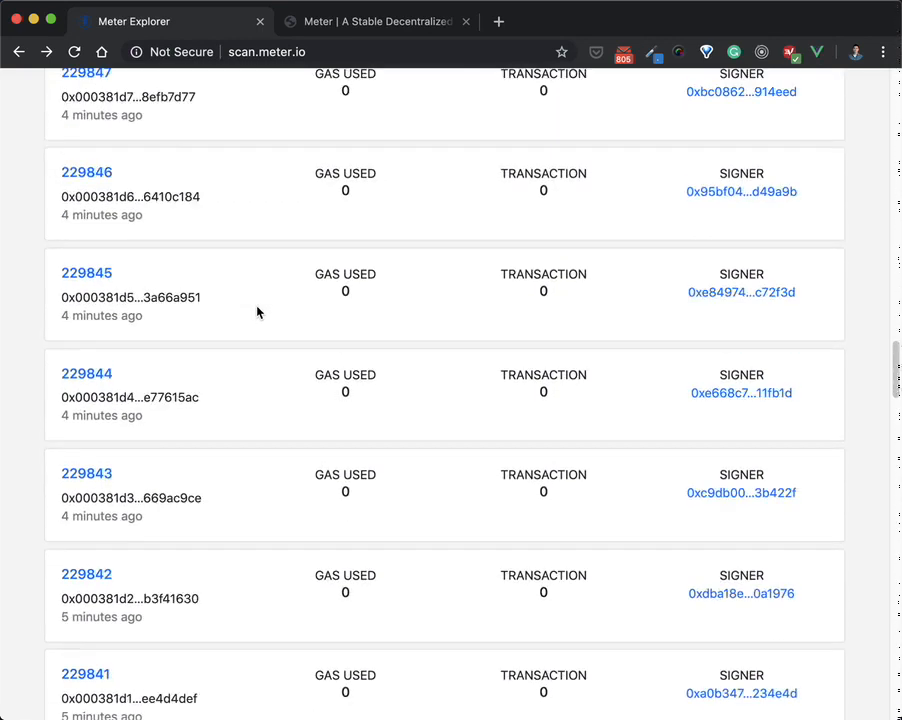
{"action": "scroll", "coordinate": [257, 313], "scroll_direction": "down", "scroll_amount": 20}
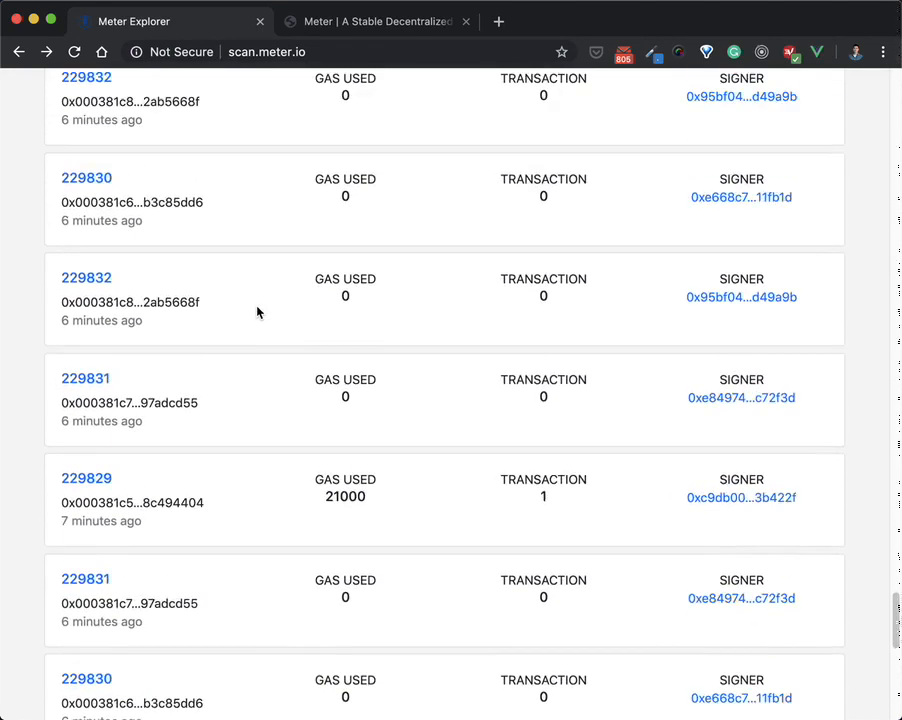
{"action": "scroll", "coordinate": [257, 313], "scroll_direction": "down", "scroll_amount": 10}
{"action": "scroll", "coordinate": [254, 305], "scroll_direction": "down", "scroll_amount": 5}
{"action": "scroll", "coordinate": [209, 540], "scroll_direction": "down", "scroll_amount": 3}
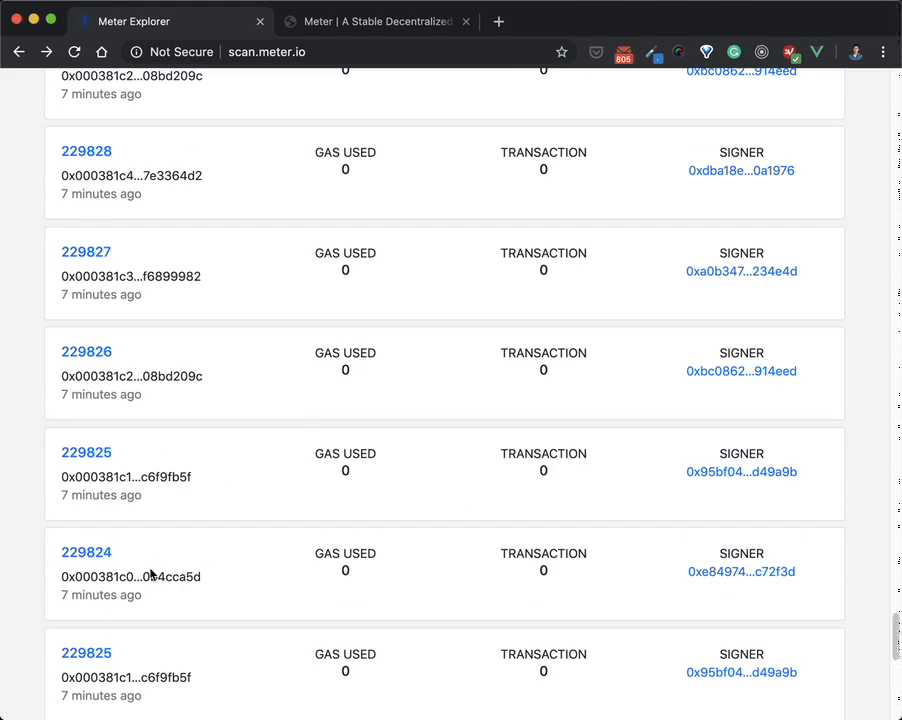
{"action": "scroll", "coordinate": [122, 598], "scroll_direction": "down", "scroll_amount": 3}
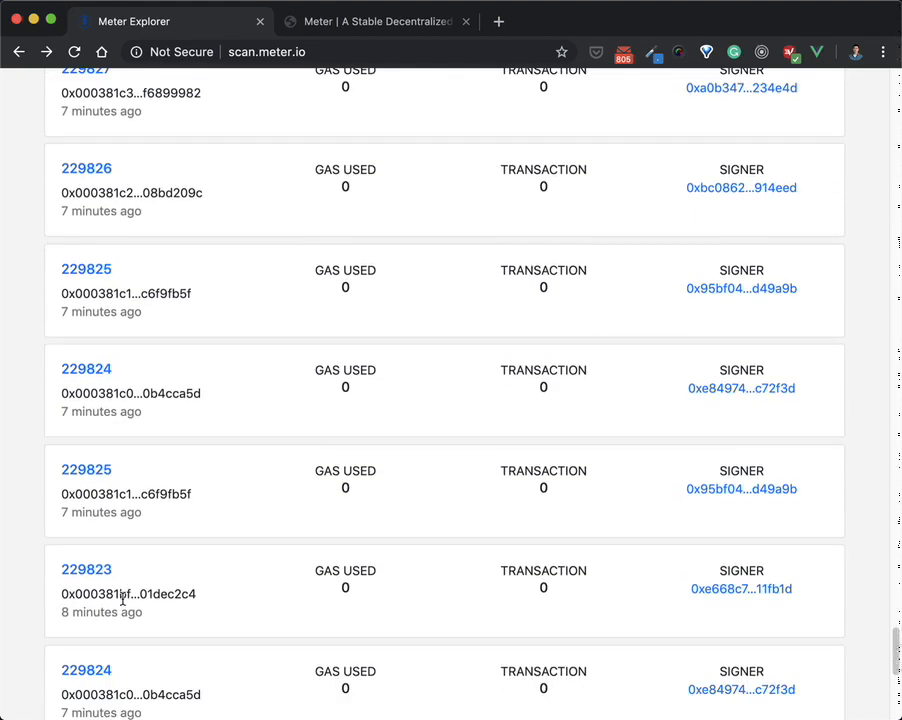
{"action": "scroll", "coordinate": [267, 618], "scroll_direction": "up", "scroll_amount": 10}
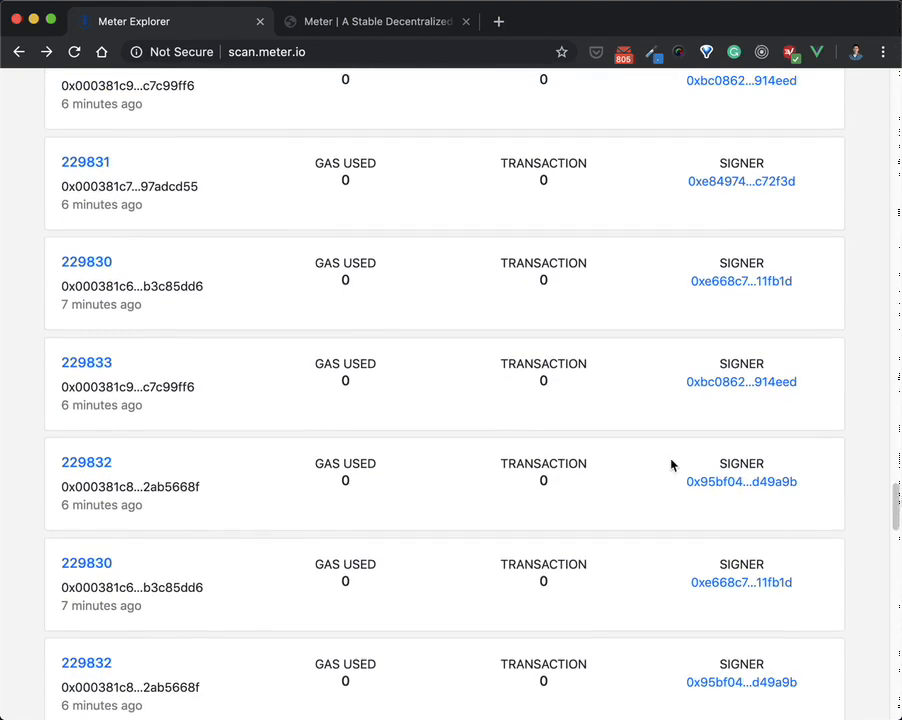
{"action": "left_click_drag", "start_coordinate": [893, 497], "coordinate": [866, 70]}
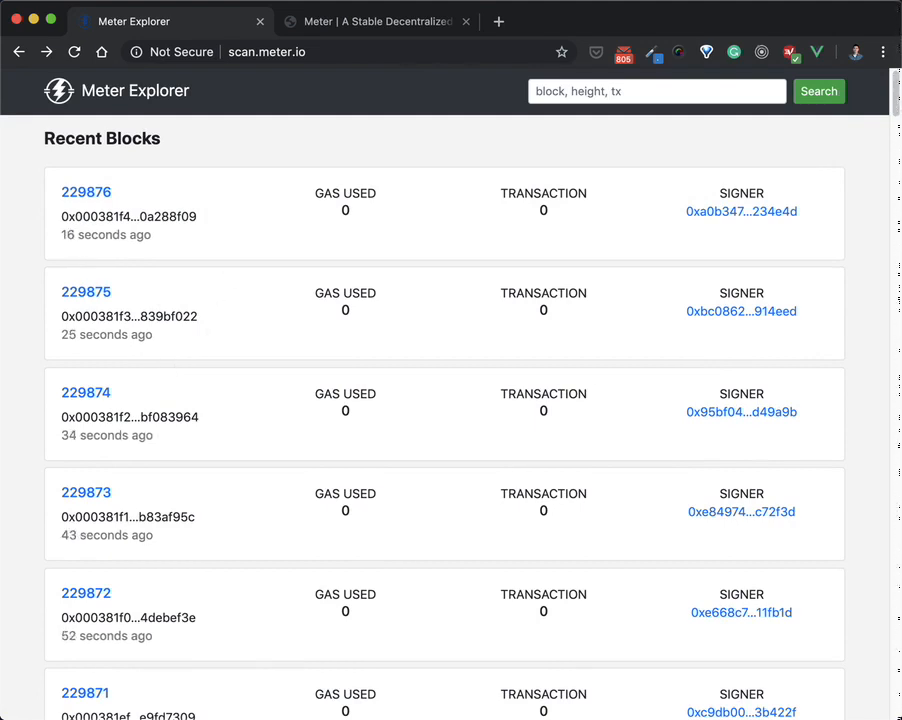
{"action": "key", "text": "super+Tab"}
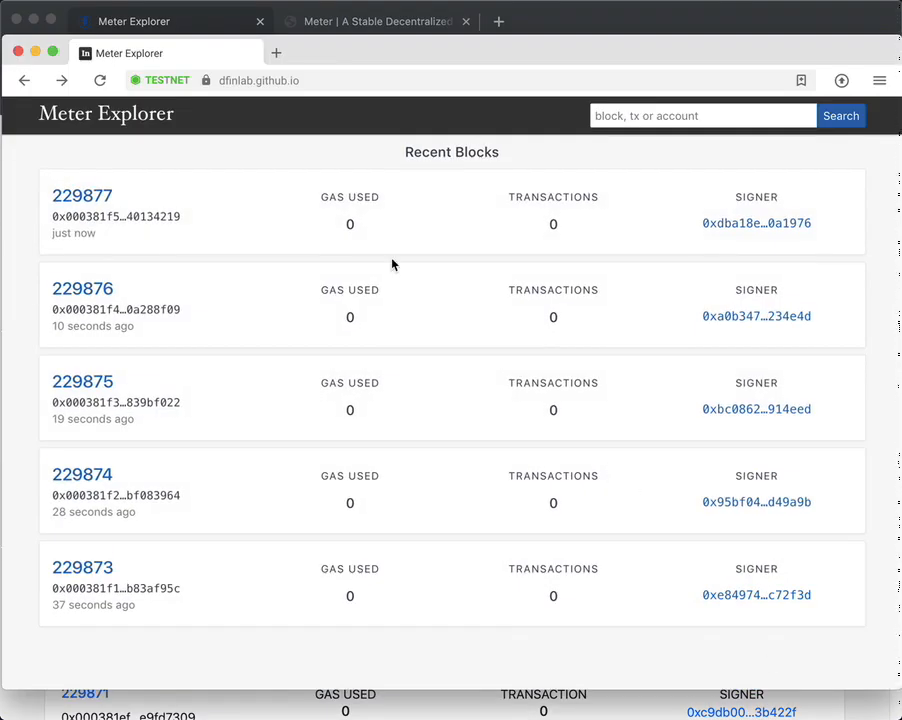
Step: Create a wallet named 'demo' with a password and advance to its mnemonic words
{"action": "left_click", "coordinate": [24, 80]}
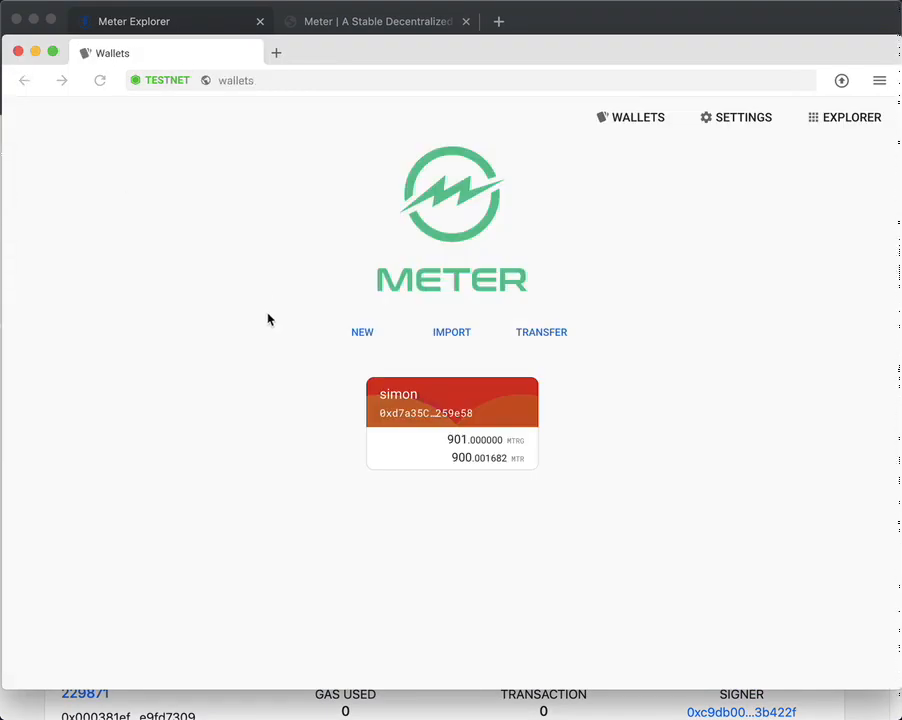
{"action": "left_click", "coordinate": [367, 343]}
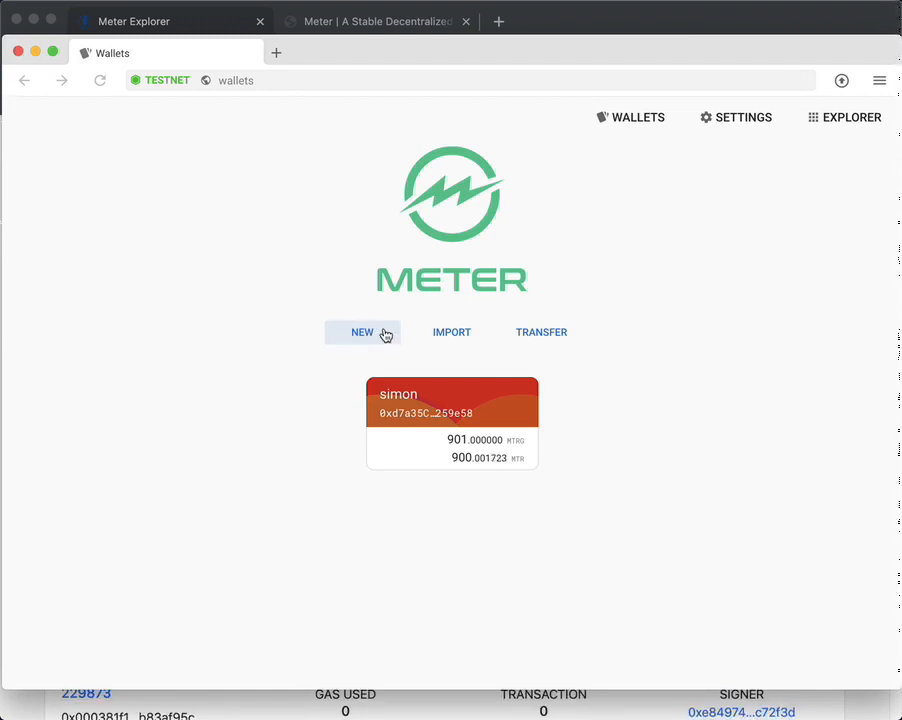
{"action": "left_click", "coordinate": [385, 335]}
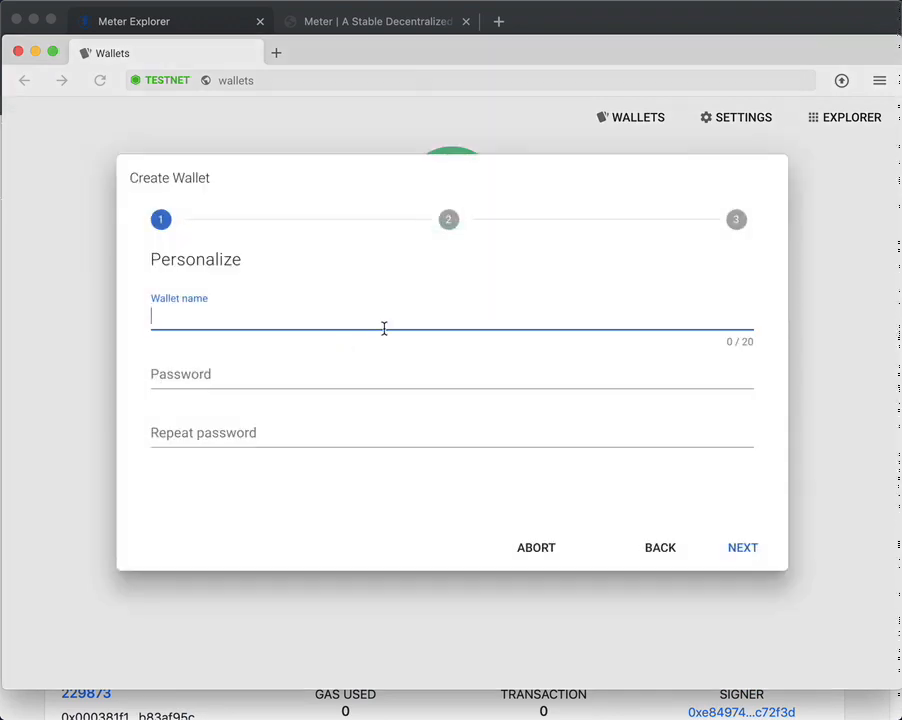
{"action": "type", "text": "demo"}
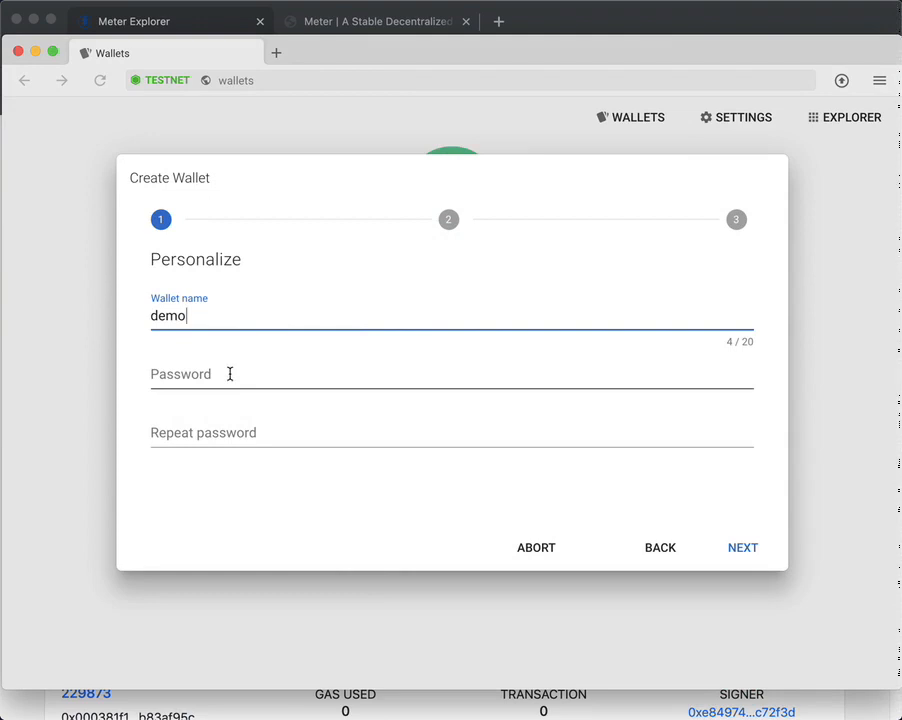
{"action": "left_click", "coordinate": [233, 384]}
{"action": "type", "text": "123456"}
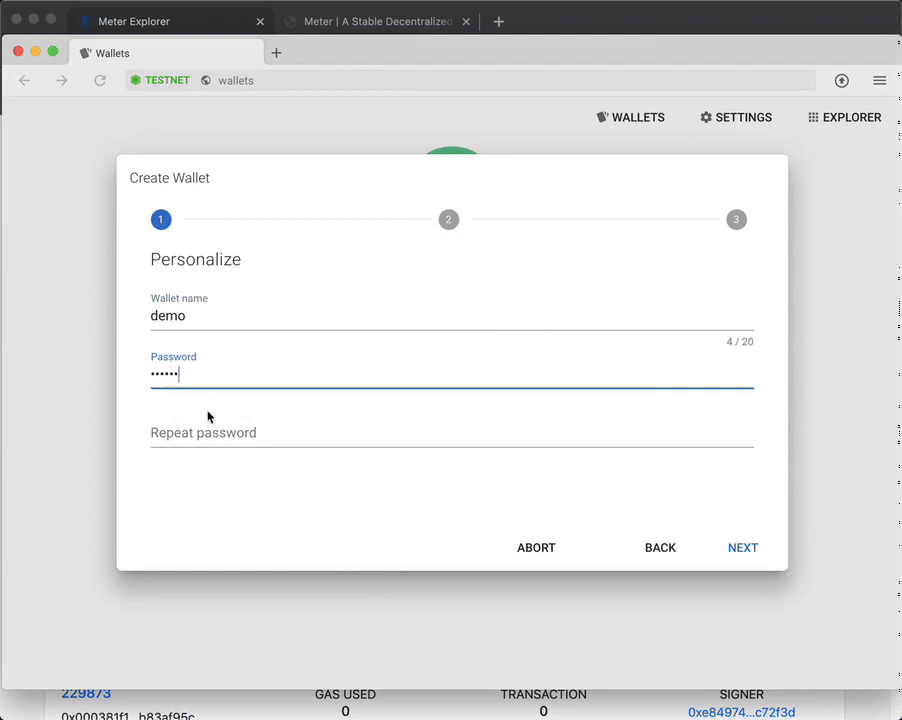
{"action": "left_click", "coordinate": [205, 437]}
{"action": "type", "text": "123456"}
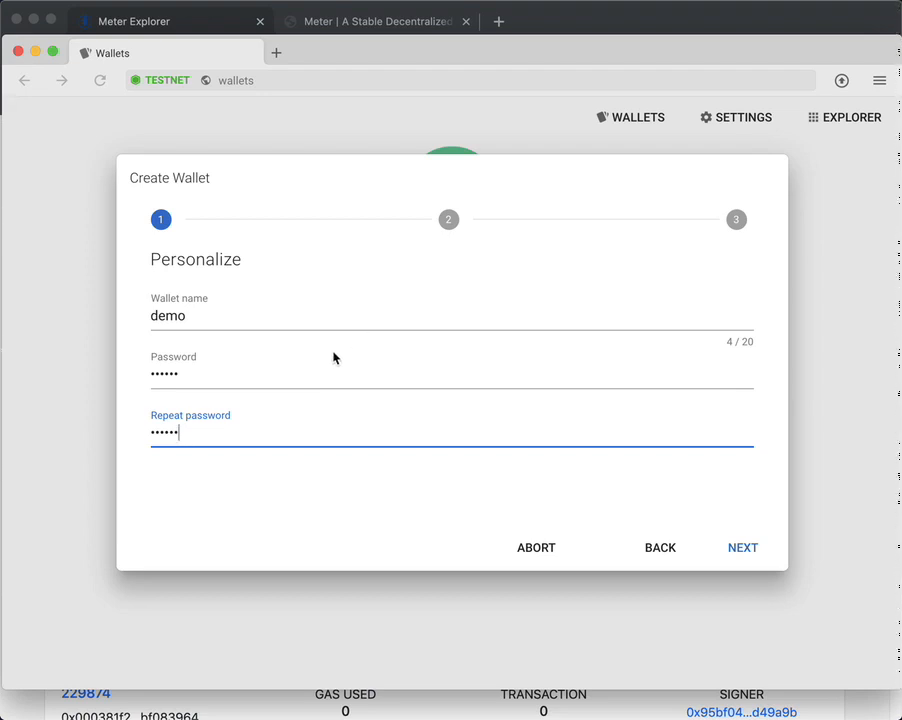
{"action": "left_click", "coordinate": [737, 548]}
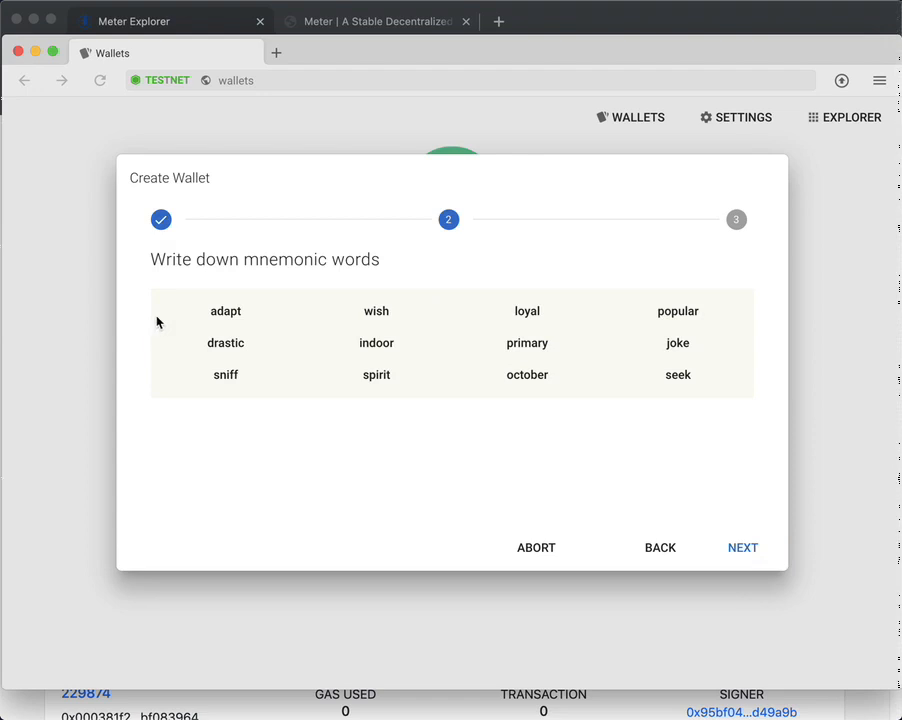
Step: Screenshot the 12 mnemonic words and open the capture in Markup beneath the dialog
{"action": "key", "text": "super+shift+4"}
{"action": "left_click_drag", "start_coordinate": [139, 277], "coordinate": [764, 409]}
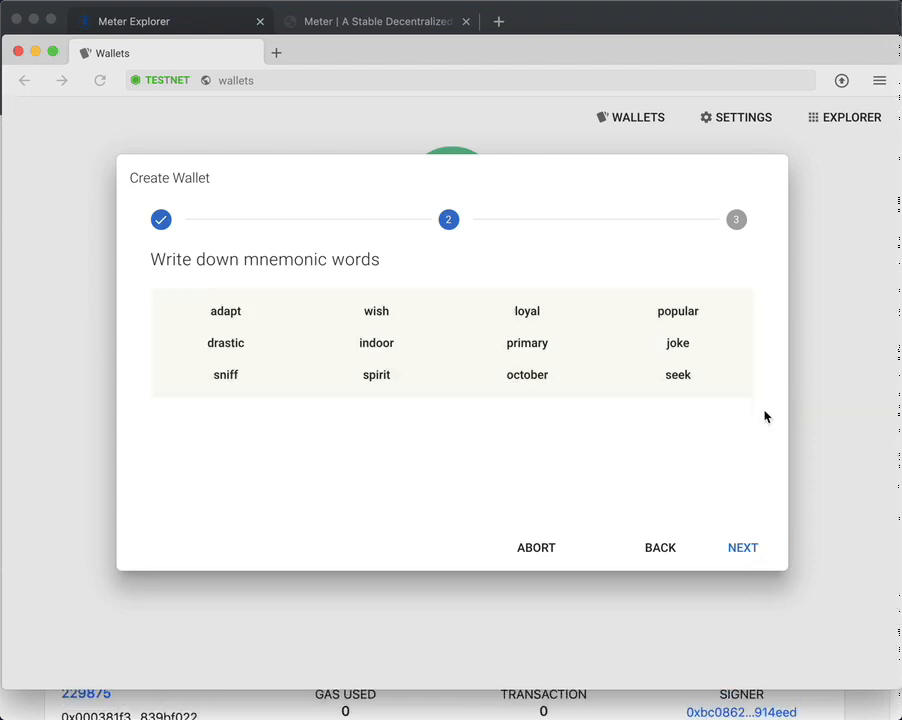
{"action": "left_click", "coordinate": [885, 603]}
{"action": "left_click_drag", "start_coordinate": [614, 287], "coordinate": [511, 578]}
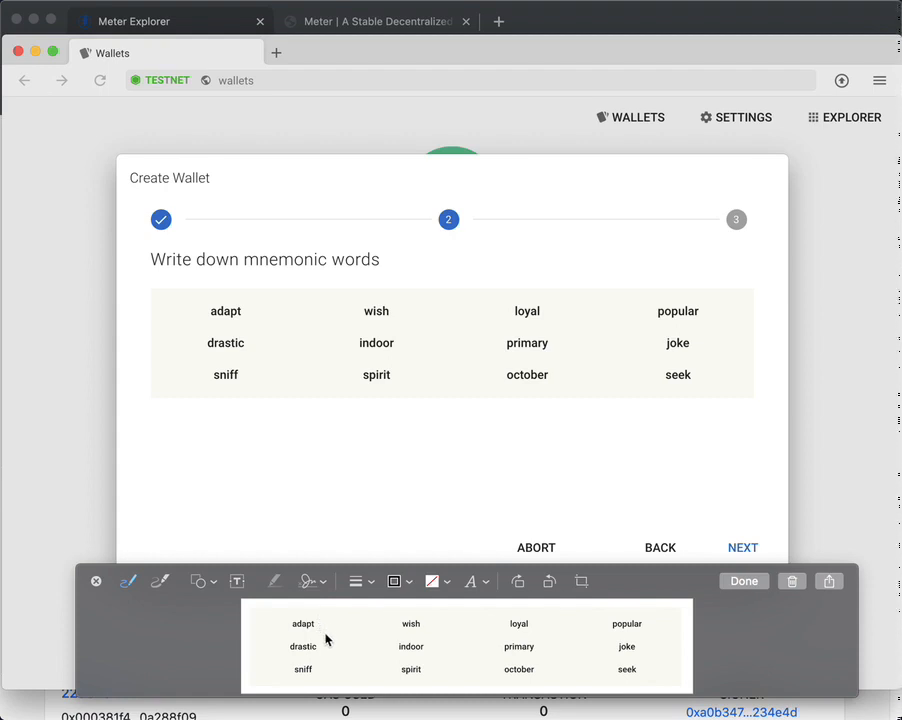
Step: Select all 12 recovery words in their original order, confirm, and finish creating the demo wallet
{"action": "left_click", "coordinate": [740, 547]}
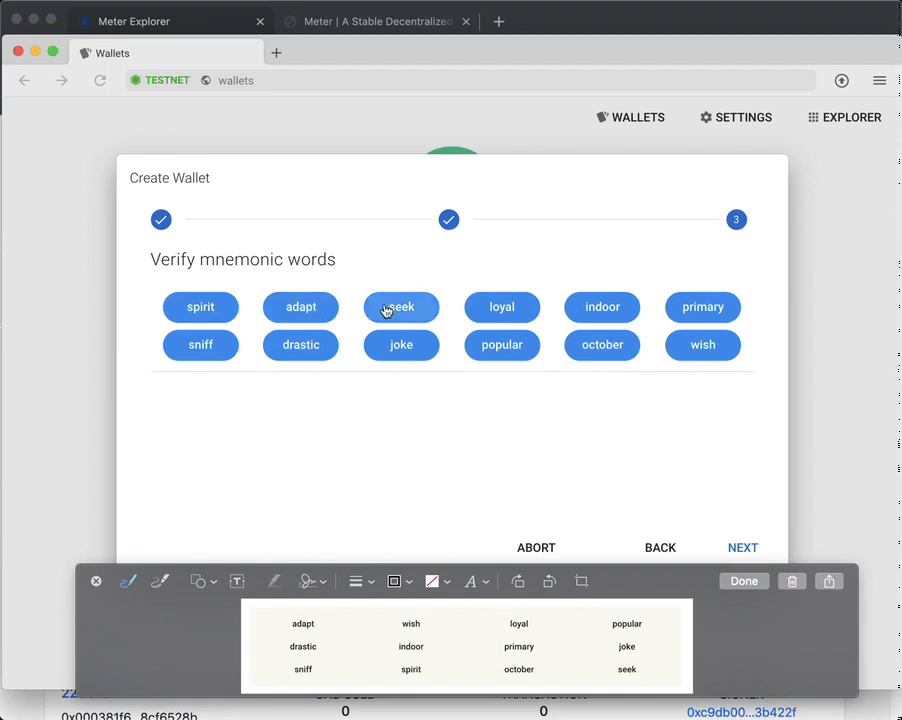
{"action": "left_click", "coordinate": [320, 312]}
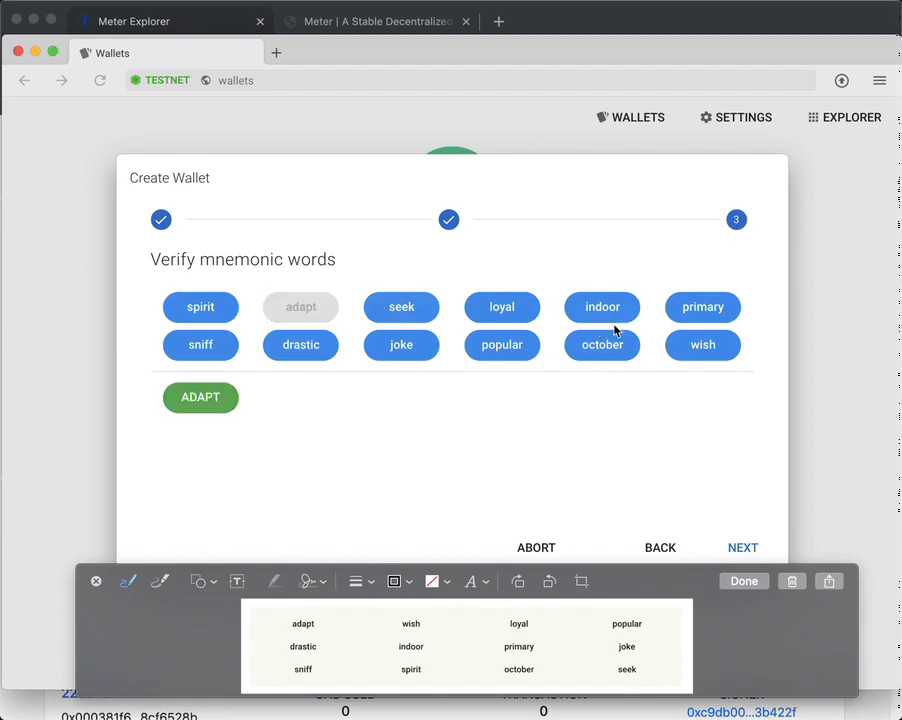
{"action": "left_click", "coordinate": [698, 345]}
{"action": "left_click", "coordinate": [498, 309]}
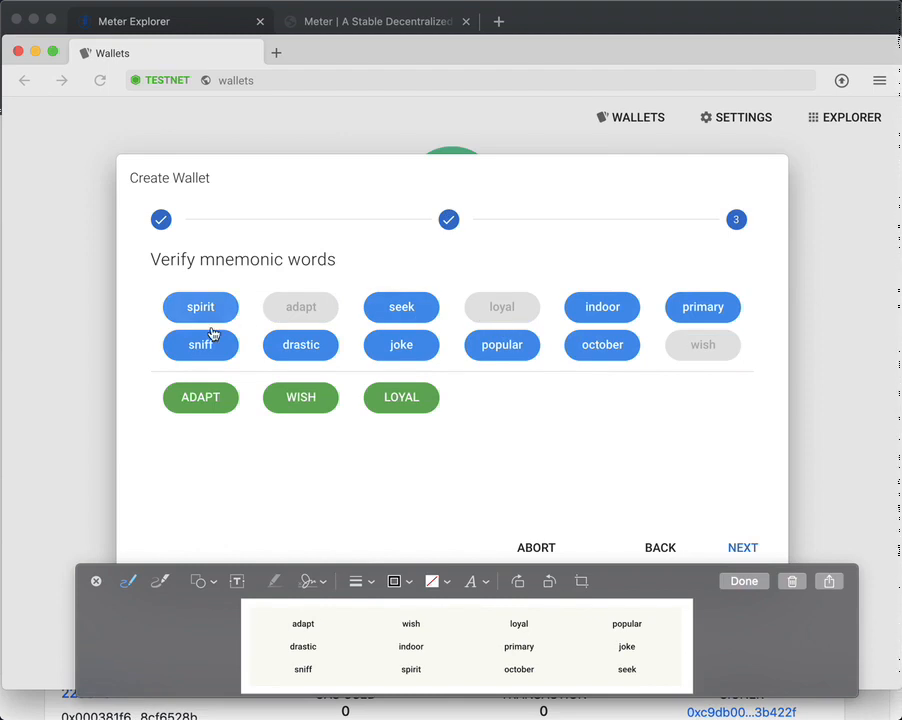
{"action": "left_click", "coordinate": [506, 350]}
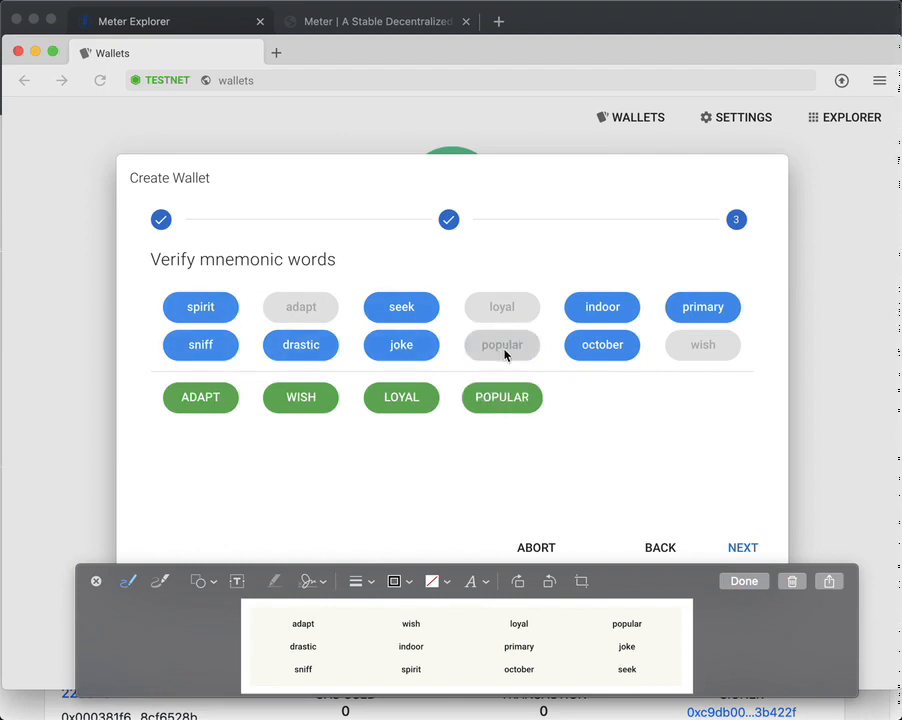
{"action": "left_click", "coordinate": [314, 346]}
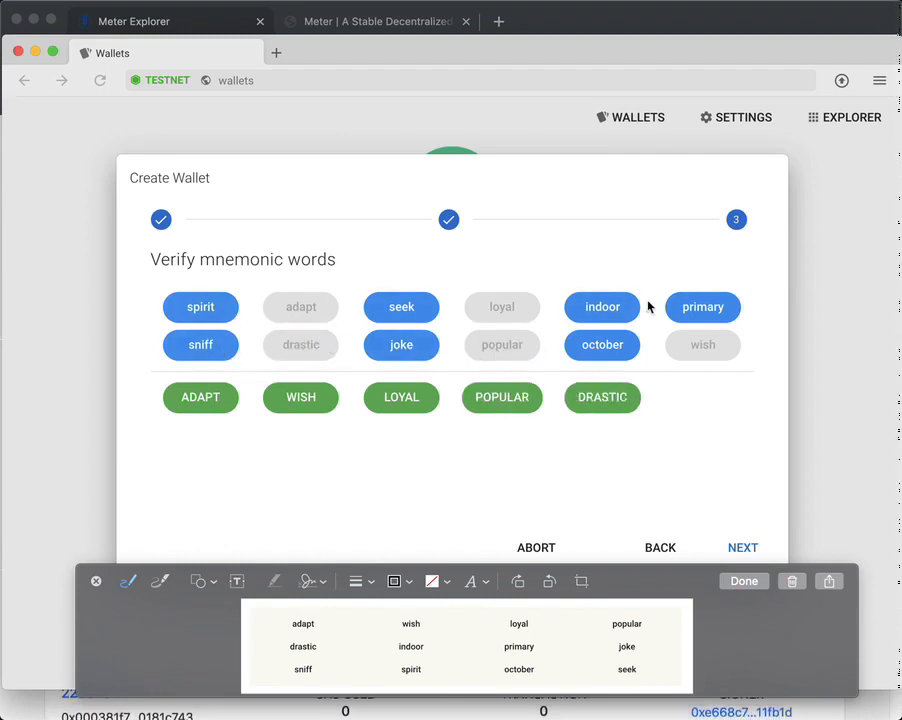
{"action": "left_click", "coordinate": [575, 316]}
{"action": "left_click", "coordinate": [690, 311]}
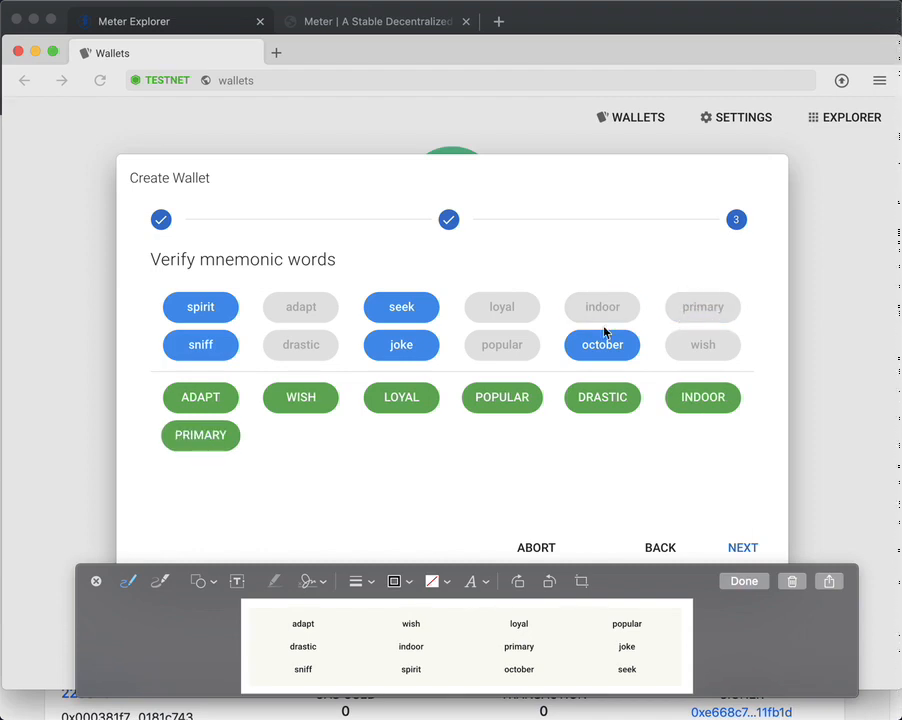
{"action": "left_click", "coordinate": [408, 346]}
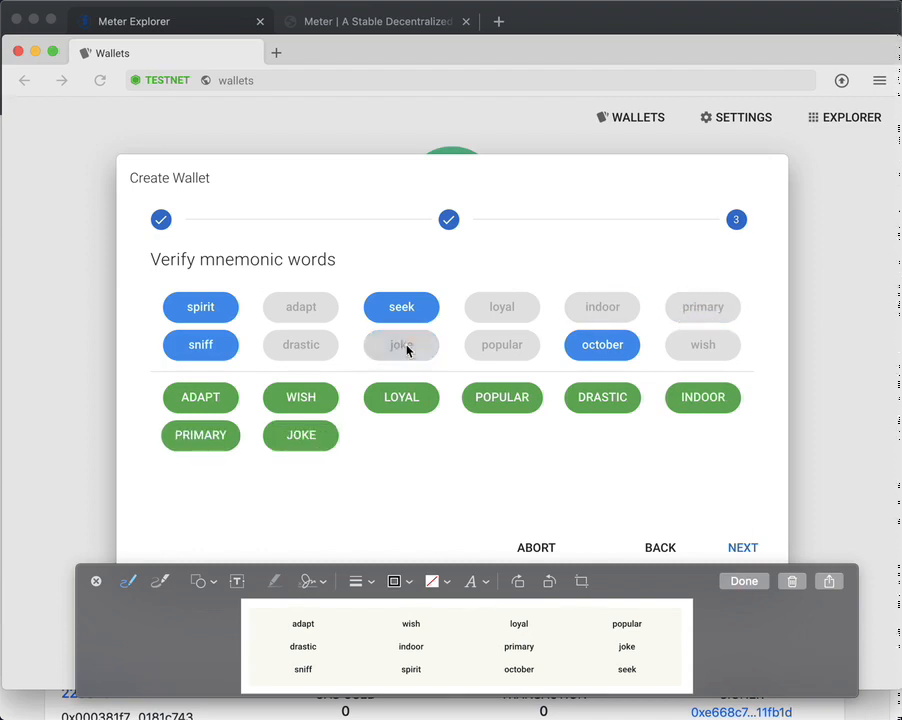
{"action": "left_click", "coordinate": [220, 346]}
{"action": "left_click", "coordinate": [208, 308]}
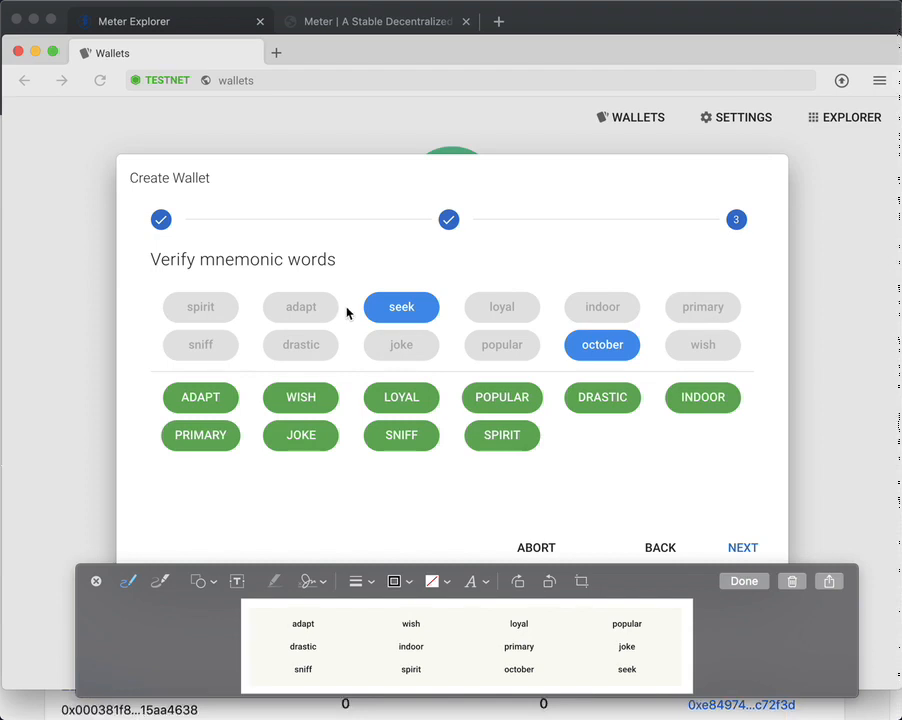
{"action": "left_click", "coordinate": [570, 343]}
{"action": "left_click", "coordinate": [422, 312]}
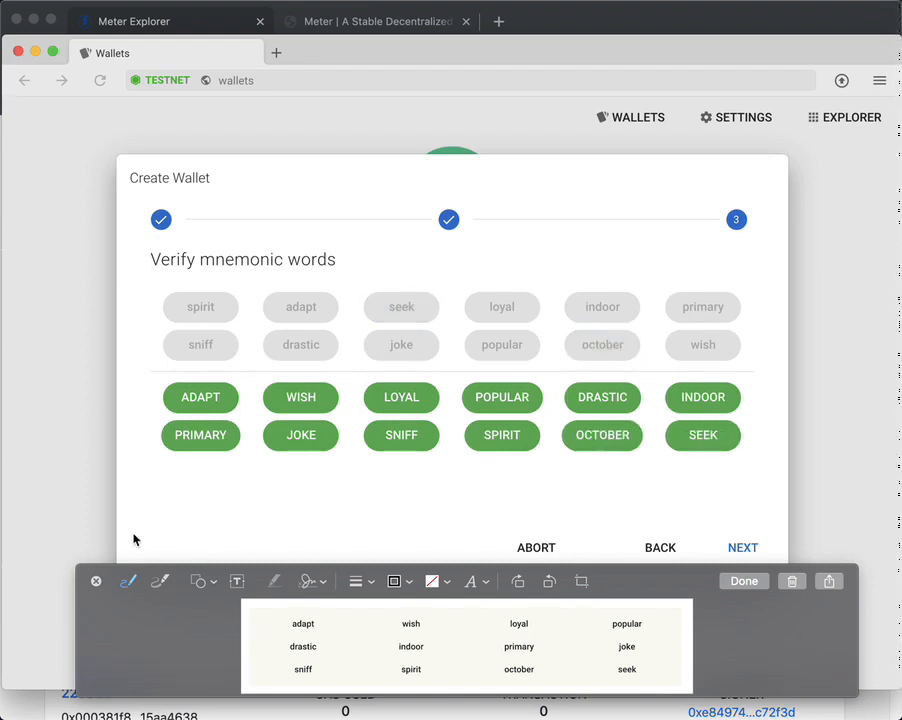
{"action": "left_click", "coordinate": [740, 550]}
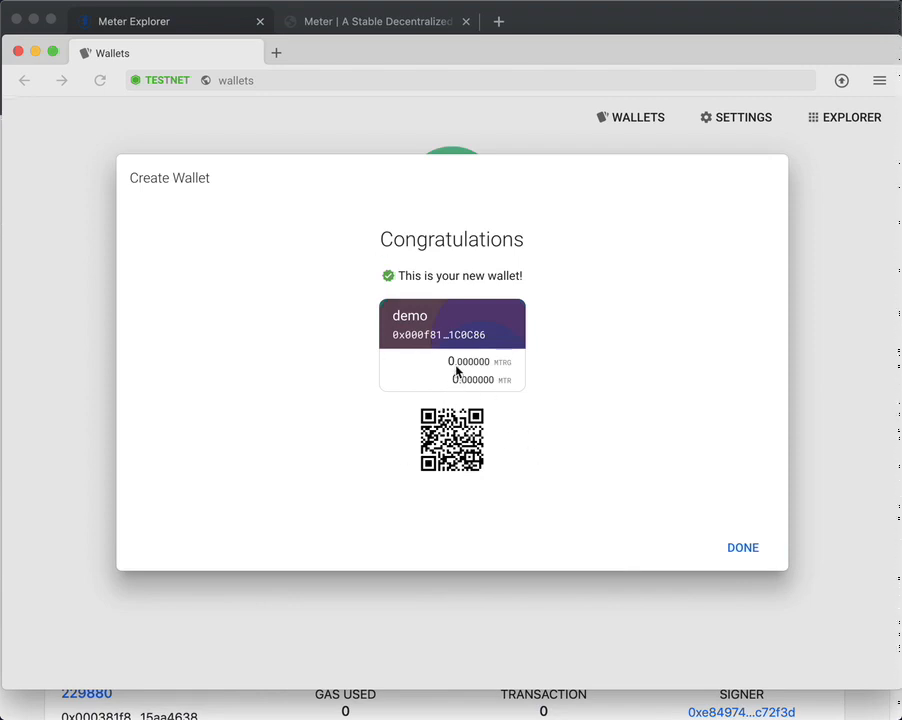
{"action": "left_click", "coordinate": [742, 548]}
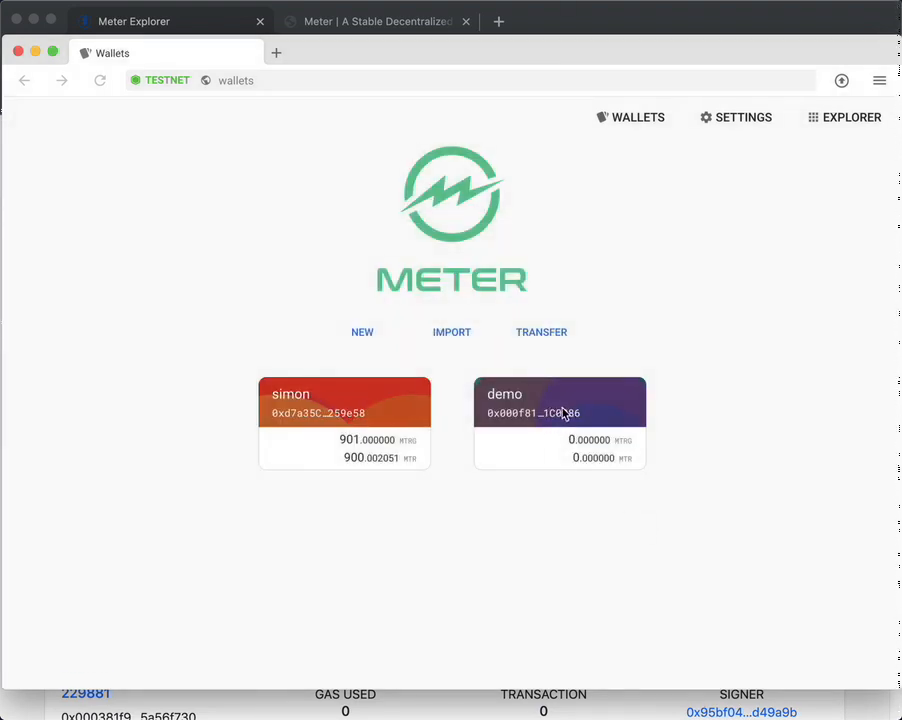
Step: Copy the demo wallet's full address from its detail page, then return to Wallets
{"action": "left_click", "coordinate": [564, 414]}
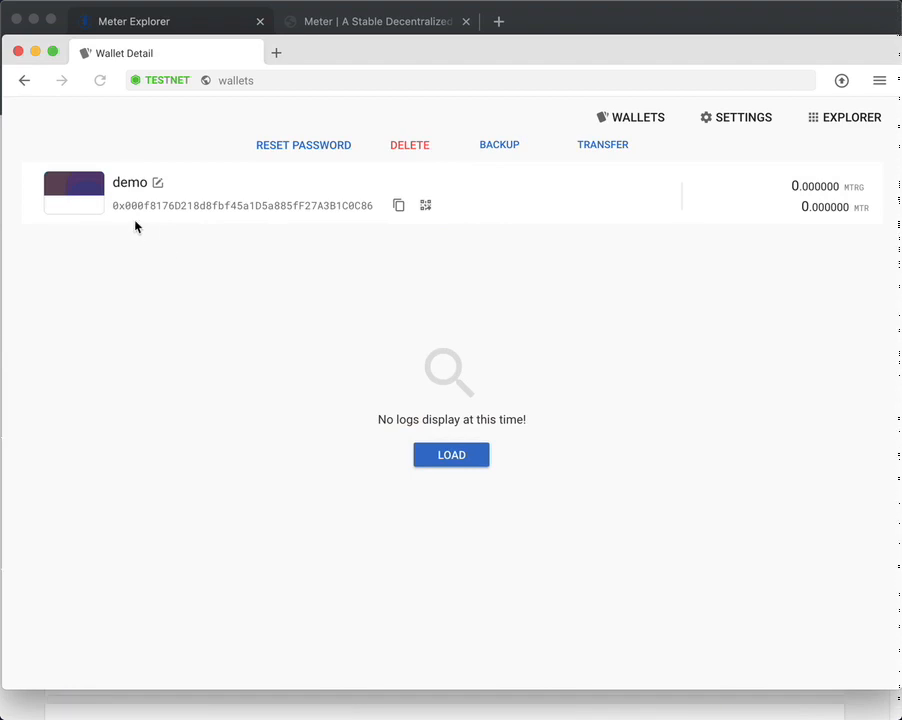
{"action": "left_click_drag", "start_coordinate": [113, 205], "coordinate": [386, 207]}
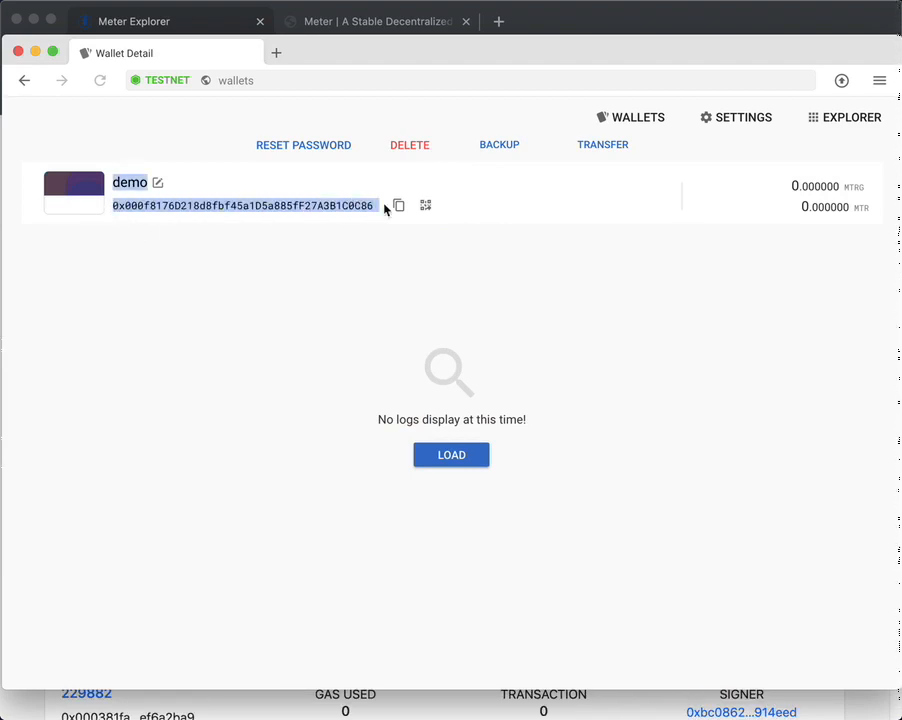
{"action": "left_click", "coordinate": [199, 216]}
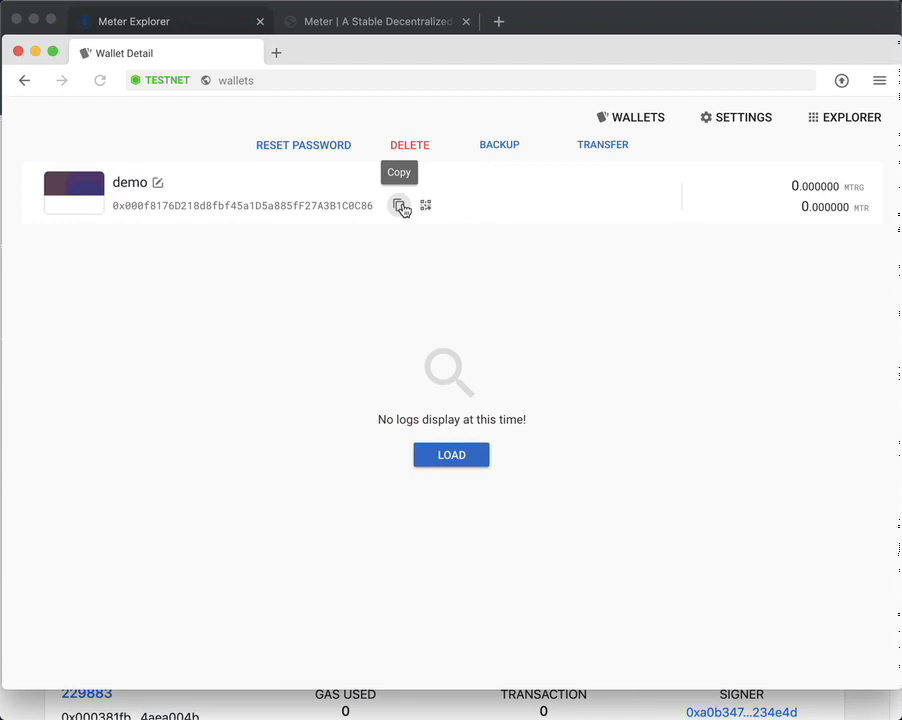
{"action": "left_click", "coordinate": [400, 206]}
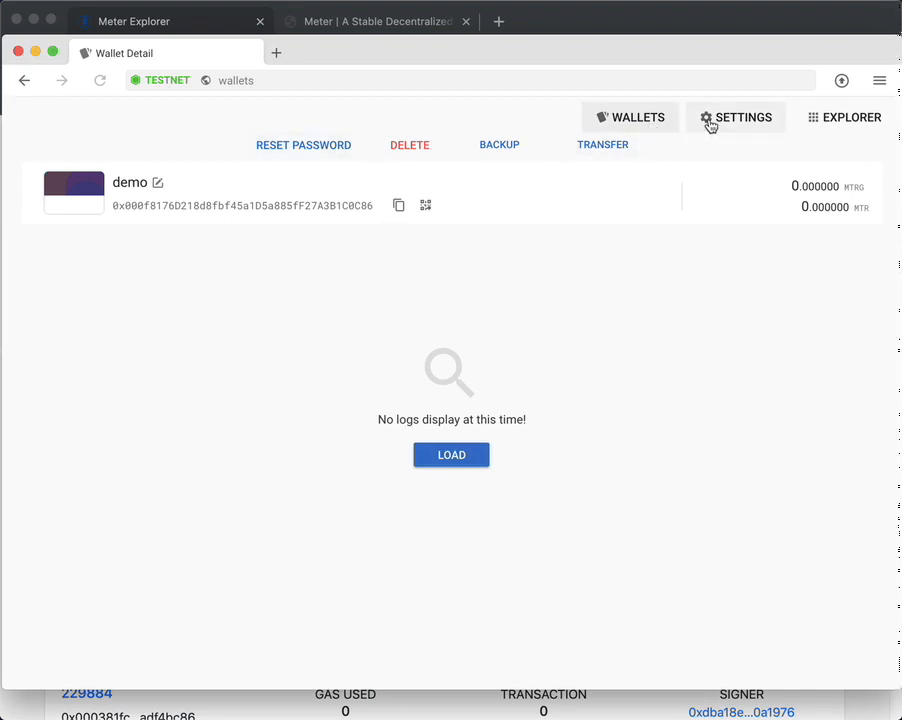
{"action": "left_click", "coordinate": [650, 126]}
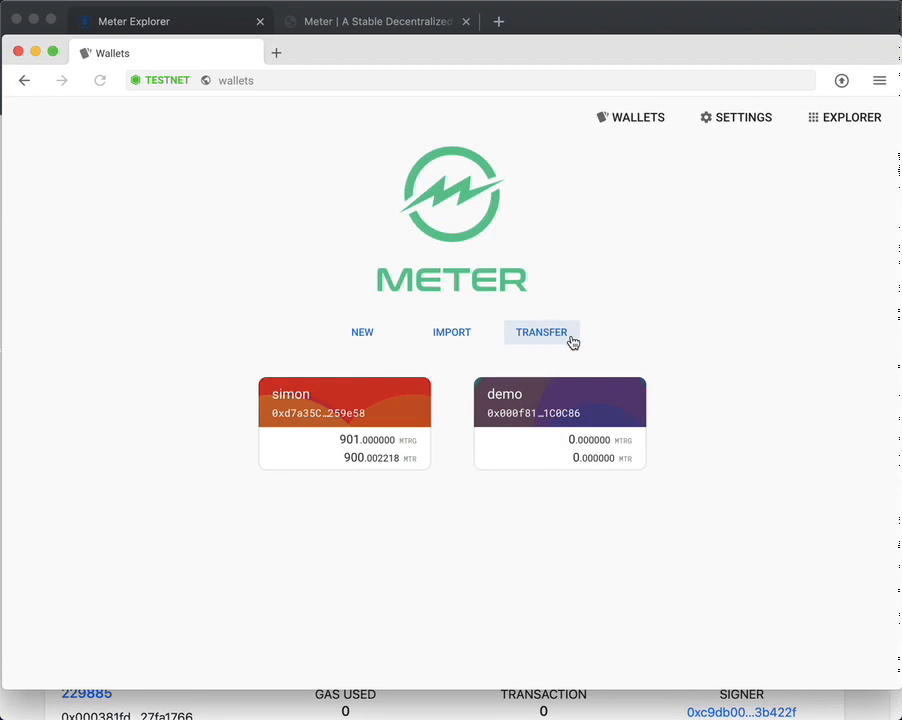
Step: Start a Meter Token transfer from the funding wallet with the demo address pasted as recipient
{"action": "left_click", "coordinate": [570, 340]}
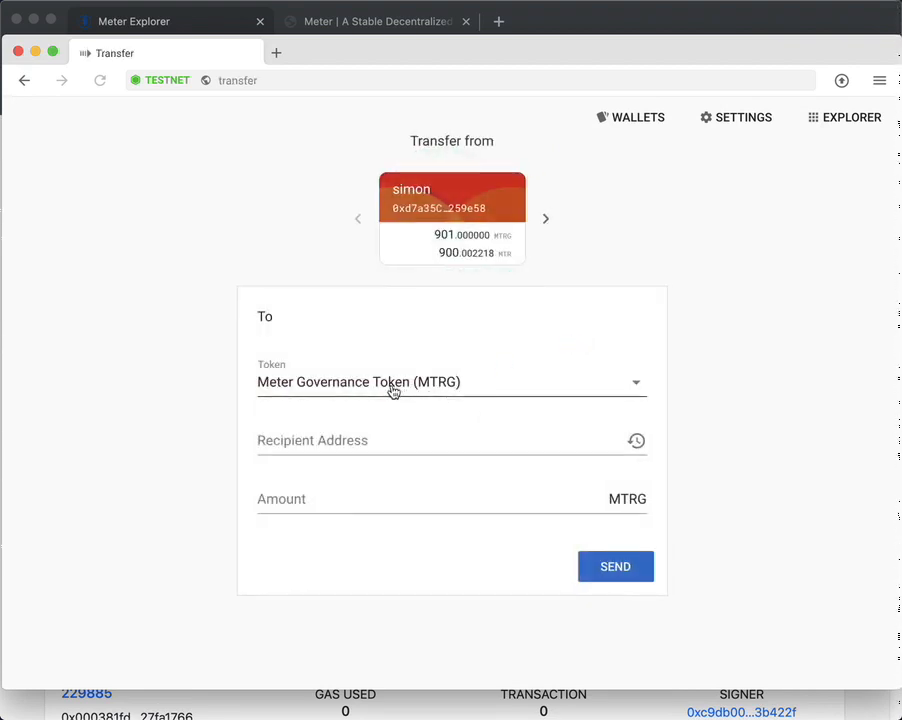
{"action": "left_click", "coordinate": [392, 390]}
{"action": "left_click", "coordinate": [396, 316]}
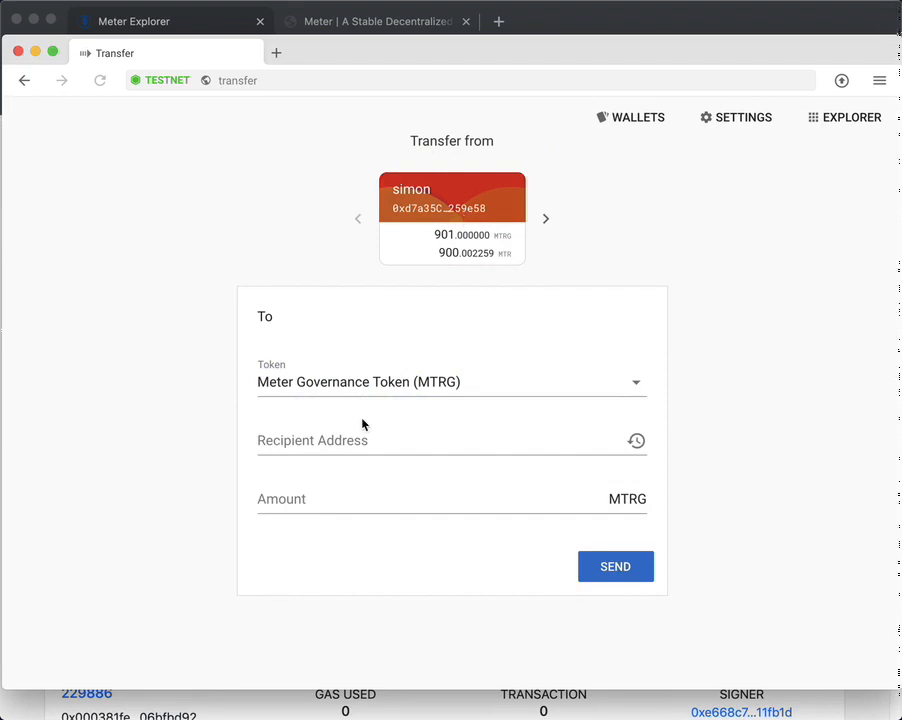
{"action": "left_click", "coordinate": [330, 398]}
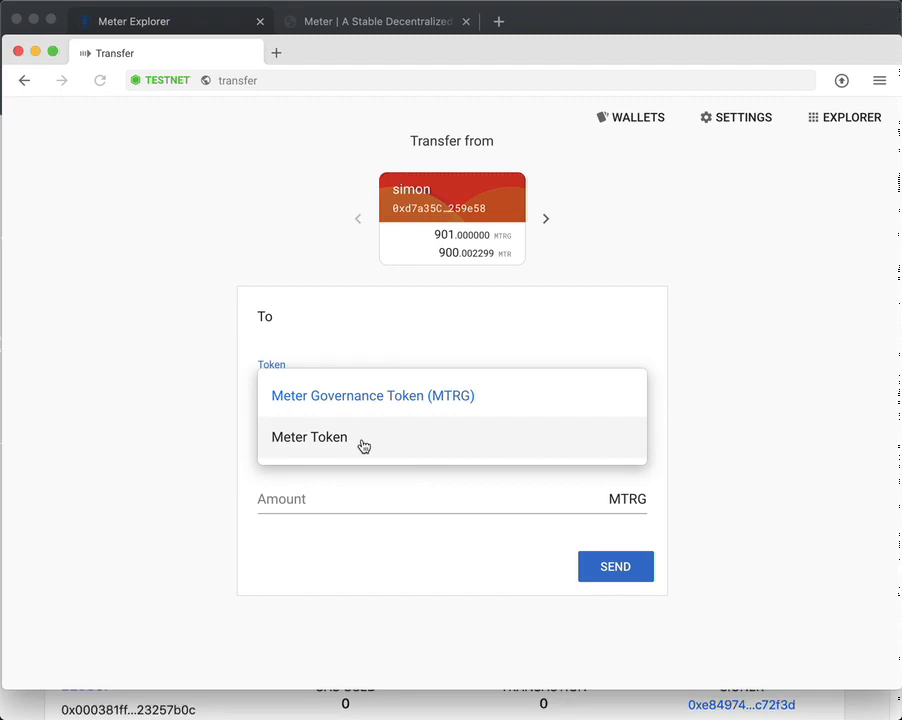
{"action": "left_click", "coordinate": [362, 442]}
{"action": "left_click", "coordinate": [326, 445]}
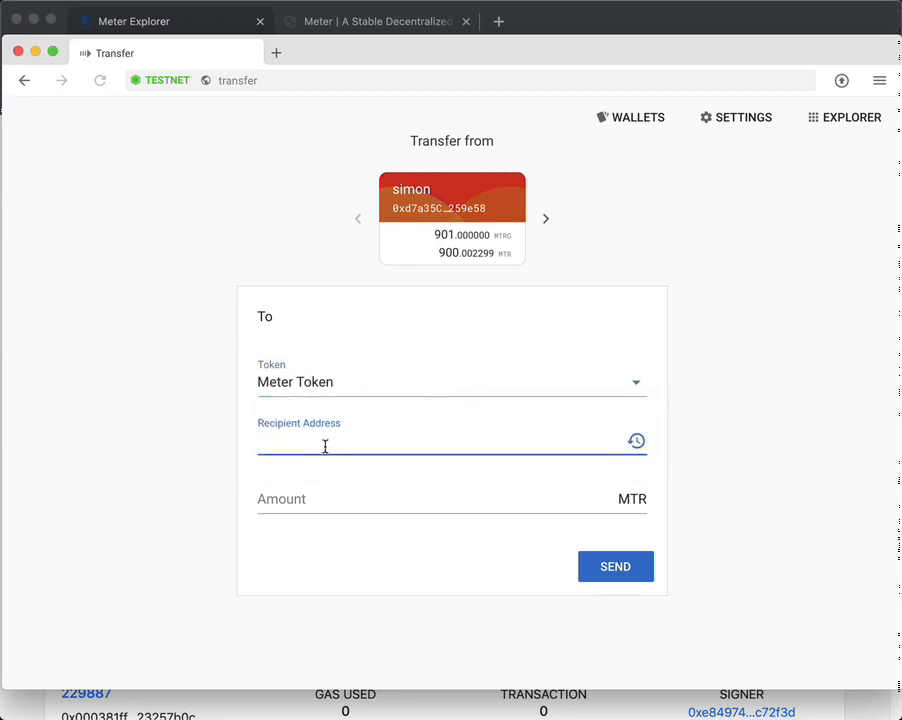
{"action": "key", "text": "super+v"}
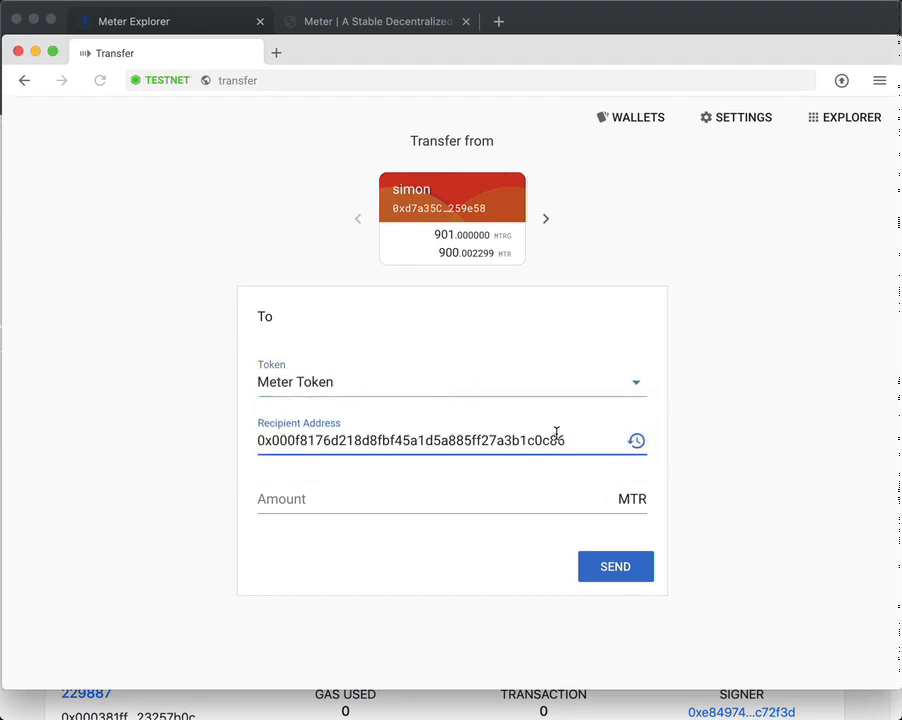
Step: Enter 90 MTR as the amount, submit, and sign with the wallet password
{"action": "left_click", "coordinate": [367, 501]}
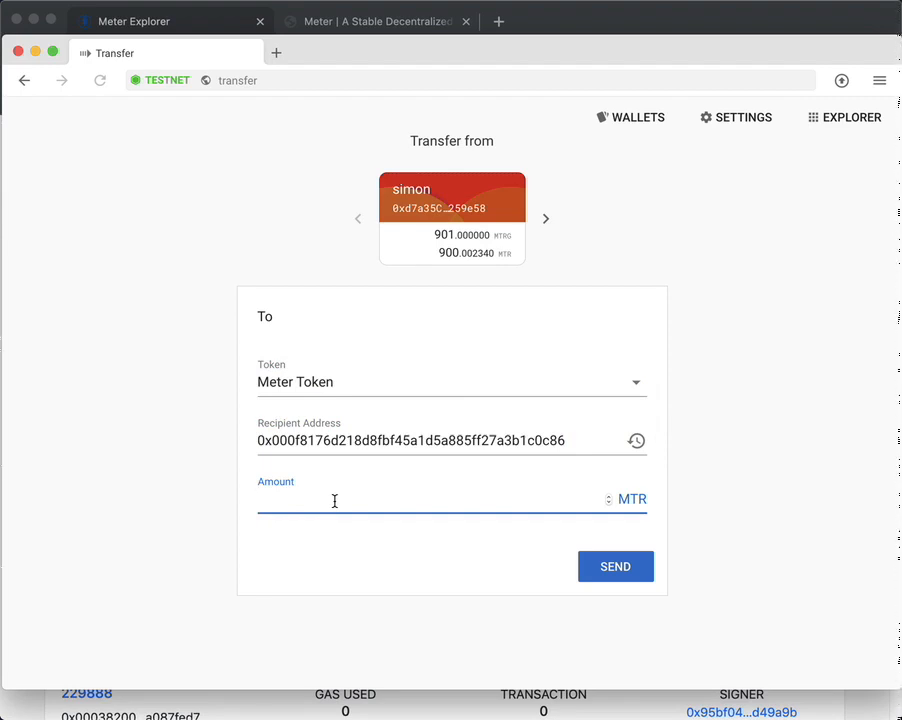
{"action": "type", "text": "90"}
{"action": "left_click", "coordinate": [626, 566]}
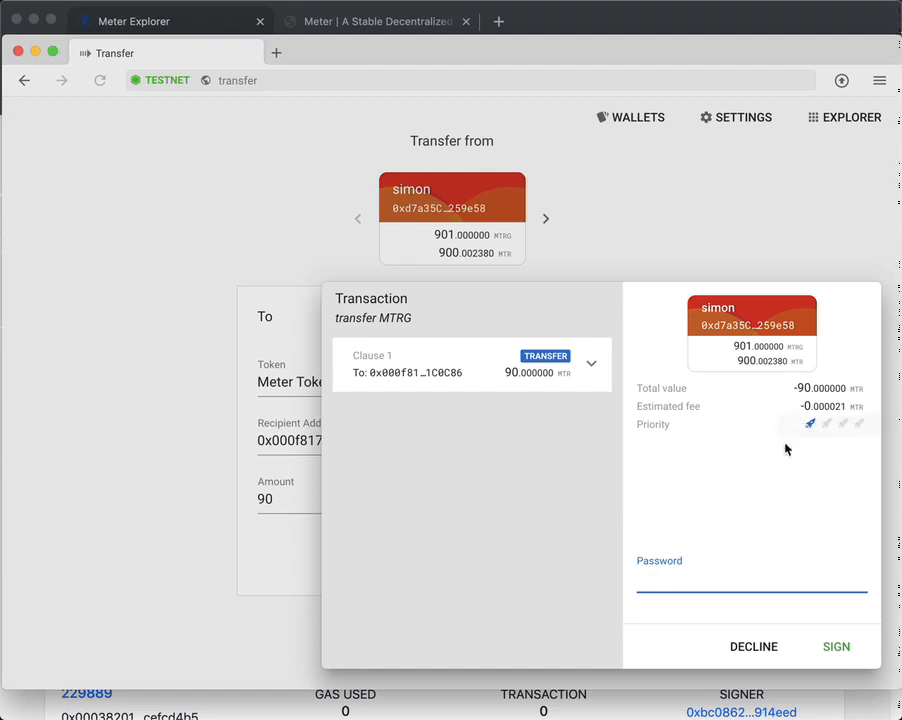
{"action": "type", "text": "••••••"}
{"action": "left_click", "coordinate": [834, 649]}
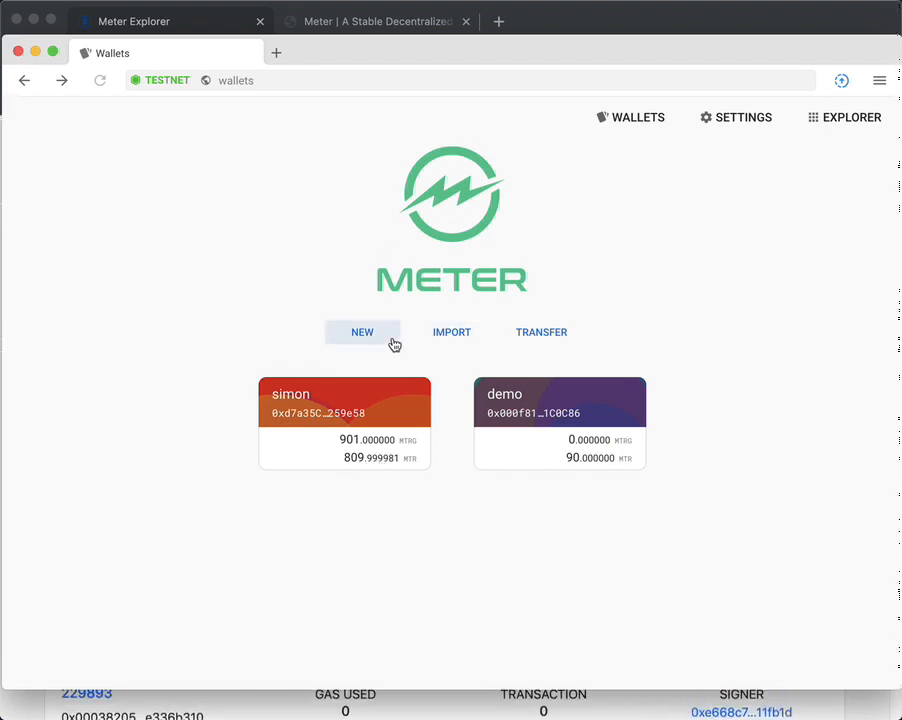
Step: Open a new Transfer form from the funding wallet, now holding 810.000021 MTR
{"action": "left_click", "coordinate": [548, 334]}
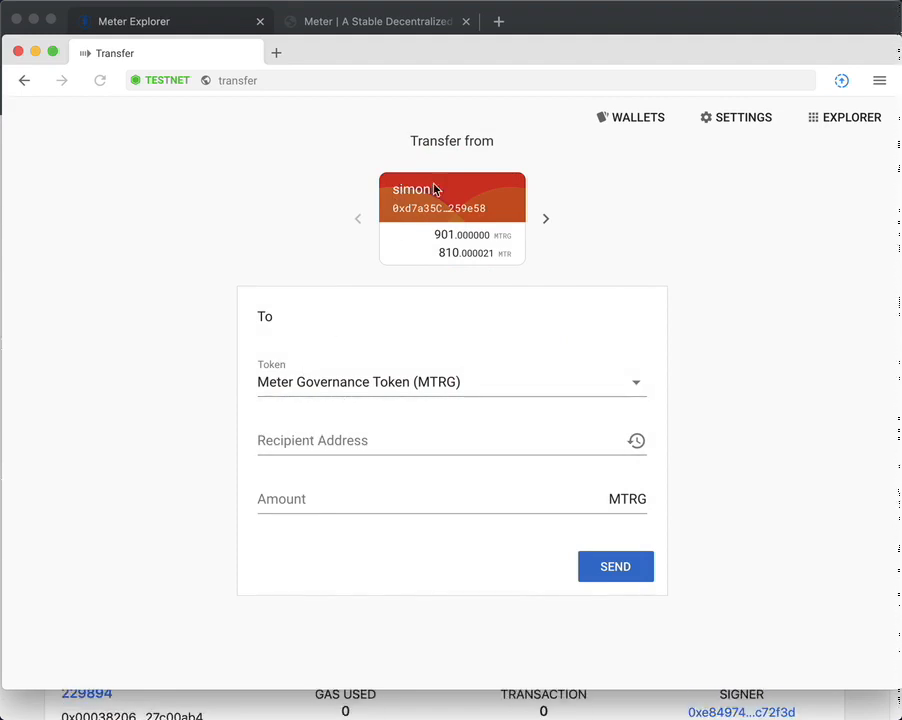
Step: Paste the demo wallet's address as recipient, enter 11 MTRG as the amount, and submit the transfer
{"action": "left_click", "coordinate": [291, 442]}
{"action": "key", "text": "super+v"}
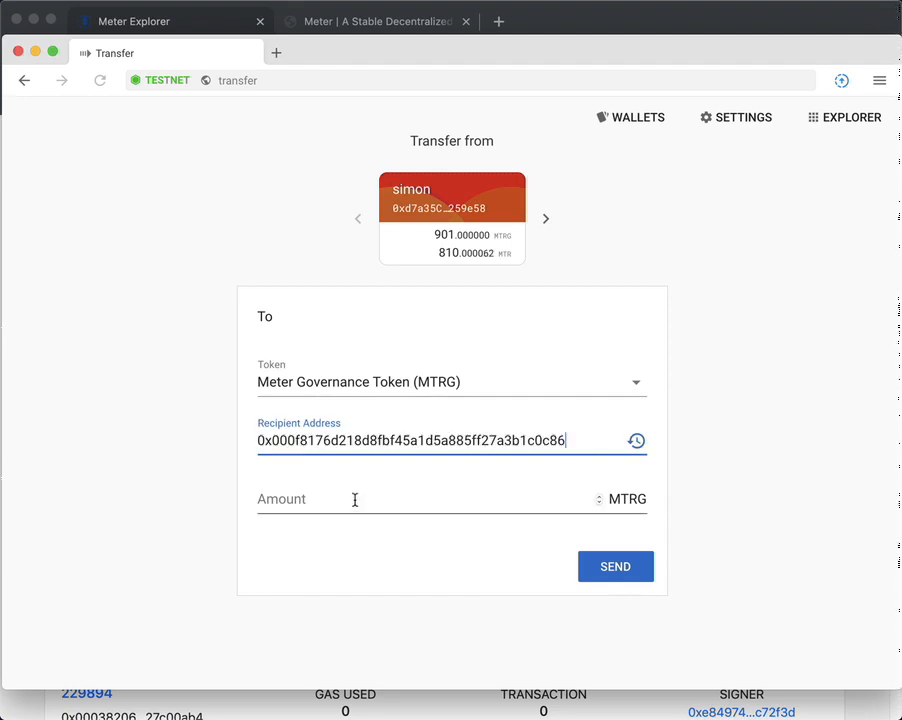
{"action": "left_click", "coordinate": [357, 502]}
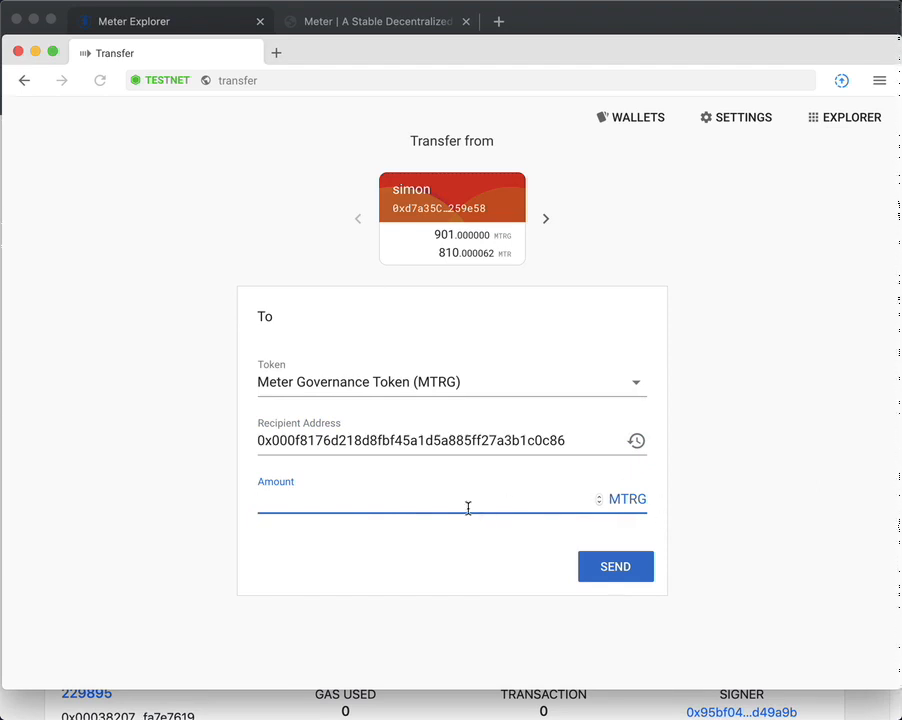
{"action": "type", "text": "9"}
{"action": "key", "text": "BackSpace"}
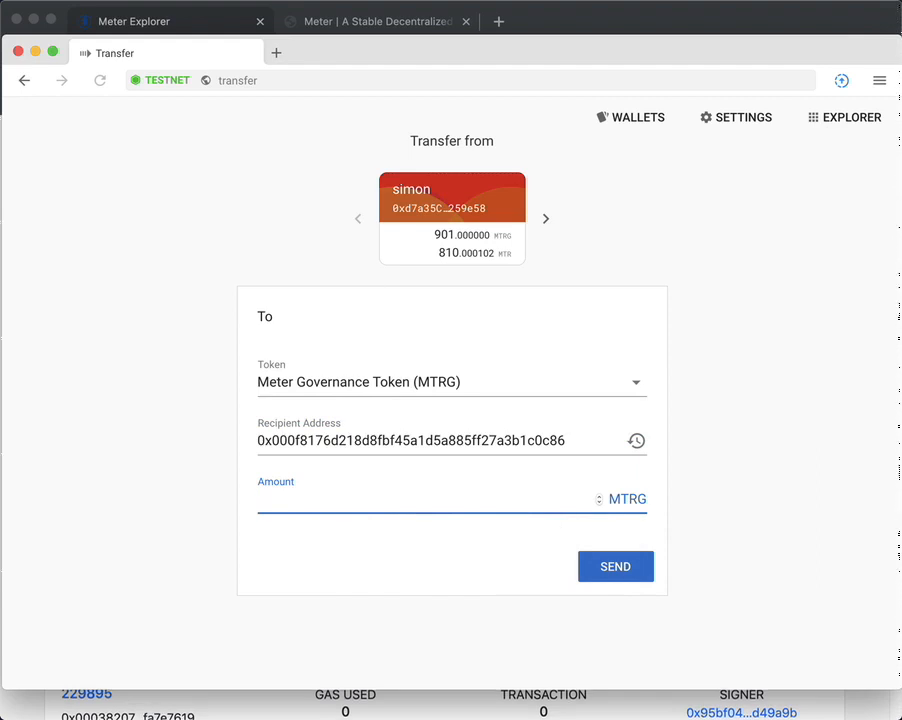
{"action": "type", "text": "11"}
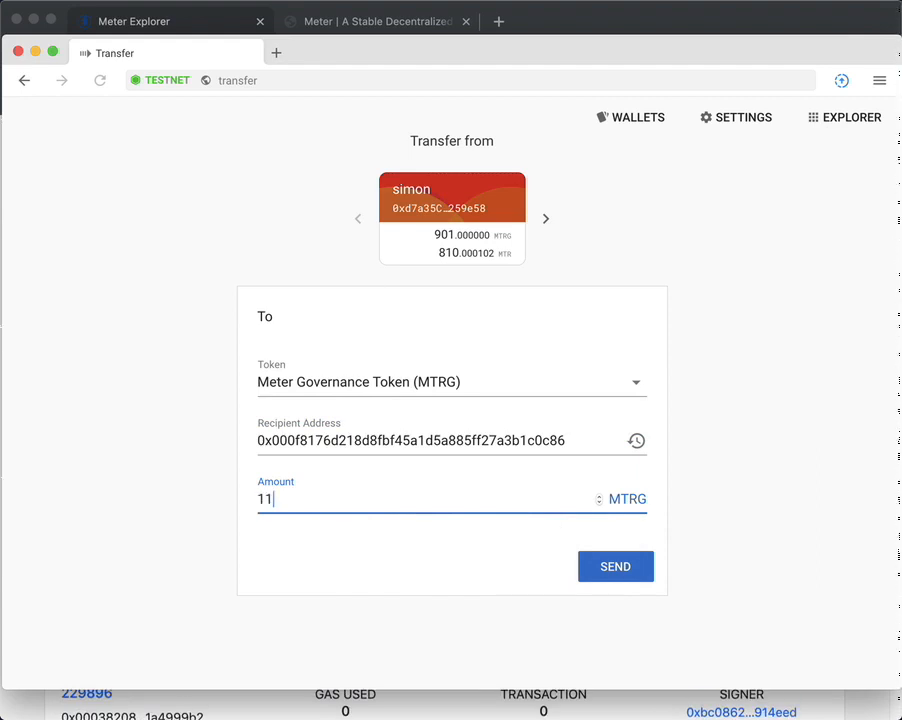
{"action": "left_click", "coordinate": [620, 568]}
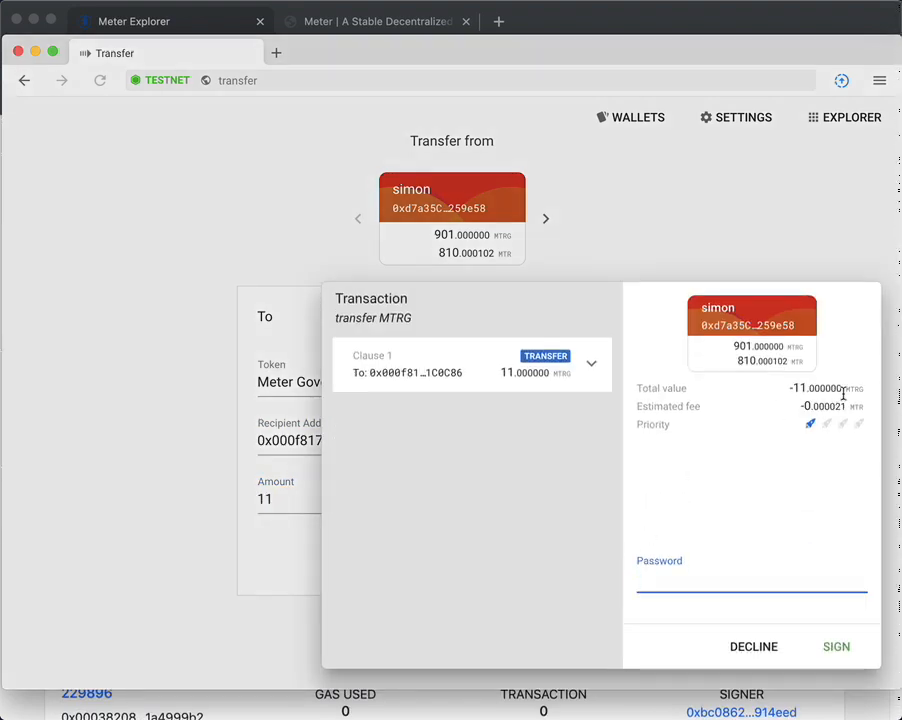
{"action": "mouse_move", "coordinate": [850, 407]}
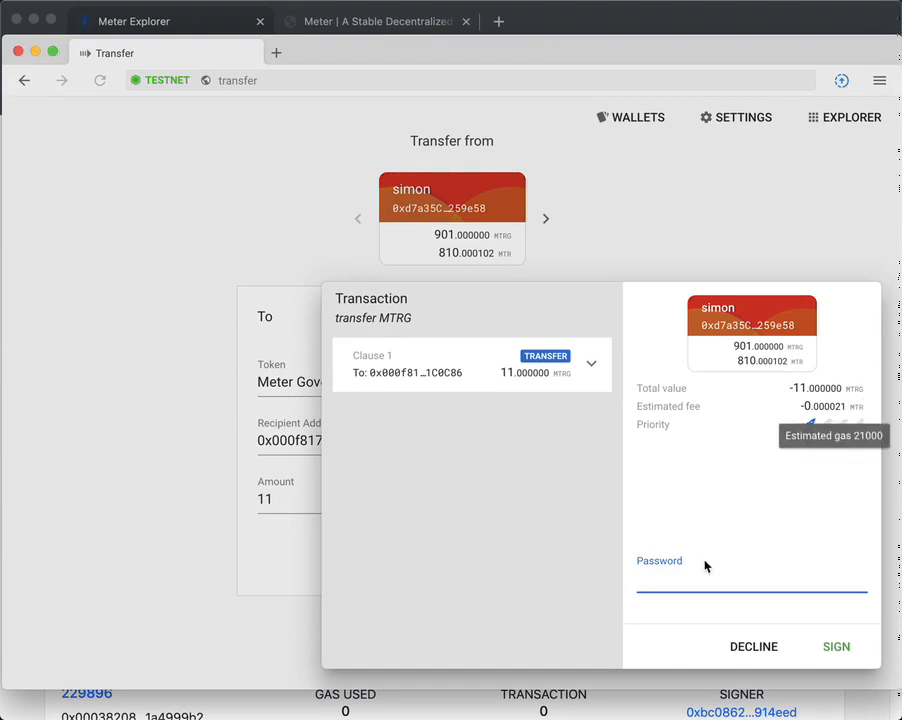
Step: Sign the 11 MTRG transfer with the wallet password, then load demo's recent transfers (+11 MTRG, +90 MTR)
{"action": "type", "text": "••••••"}
{"action": "left_click", "coordinate": [830, 647]}
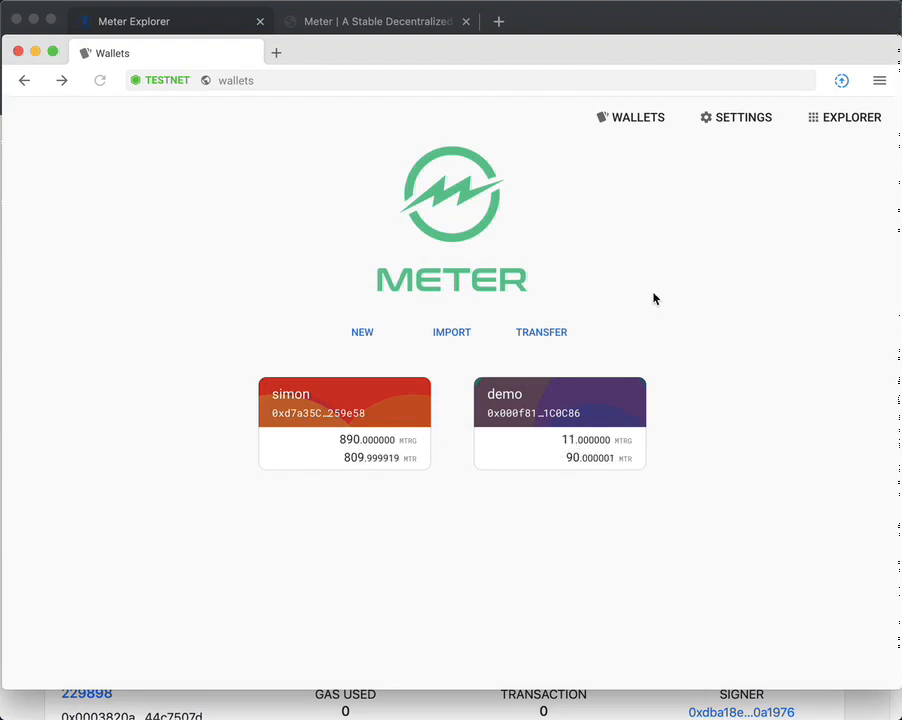
{"action": "left_click", "coordinate": [541, 412]}
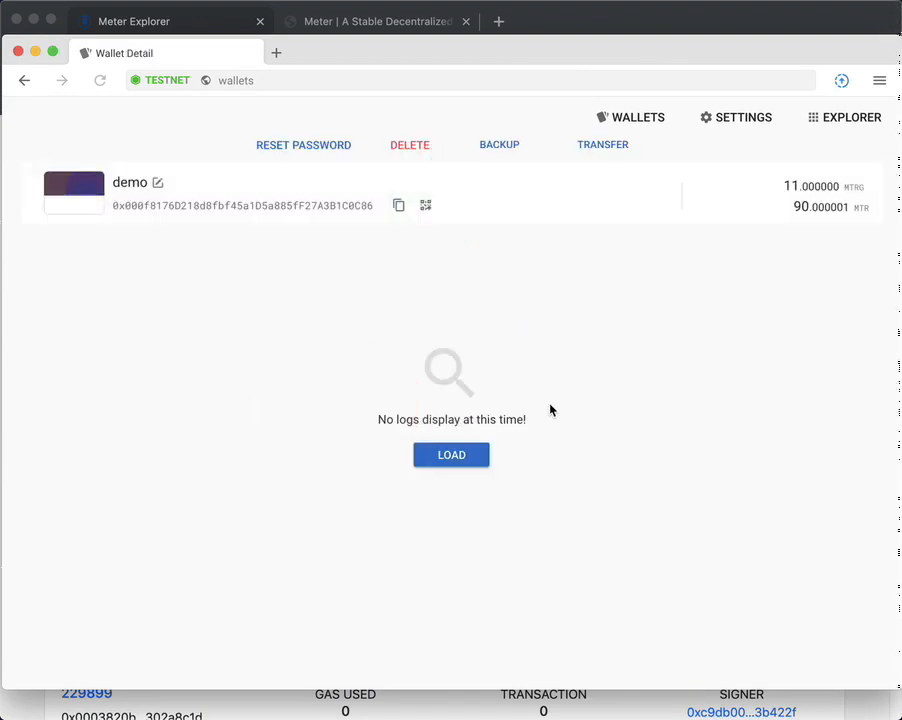
{"action": "left_click", "coordinate": [450, 456]}
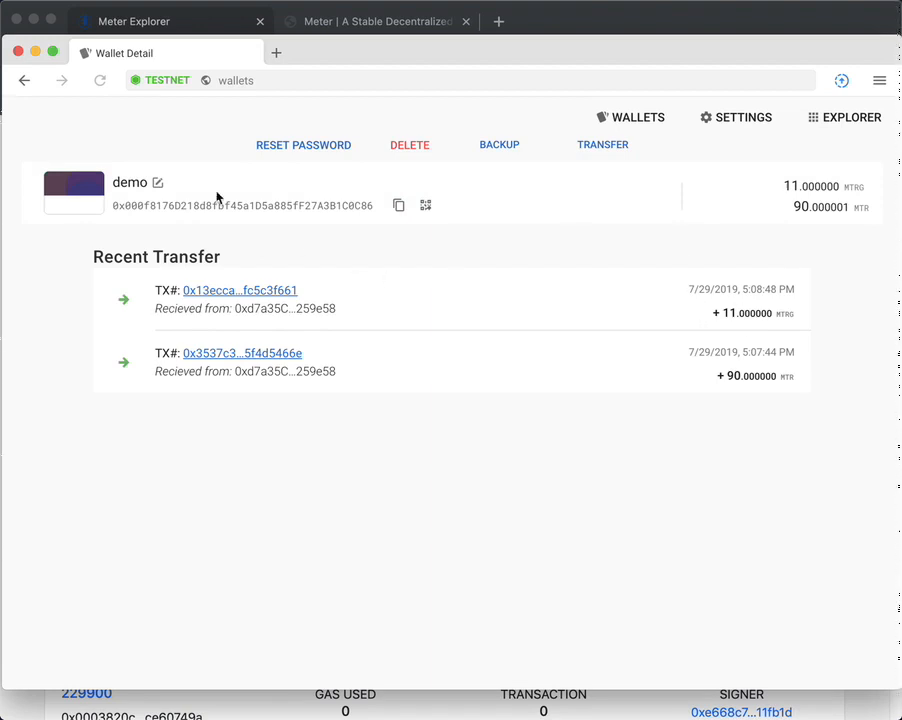
Step: Inspect the 11 MTRG transaction and its block #229904 in Meter Explorer, then return to demo's details
{"action": "left_click", "coordinate": [252, 291]}
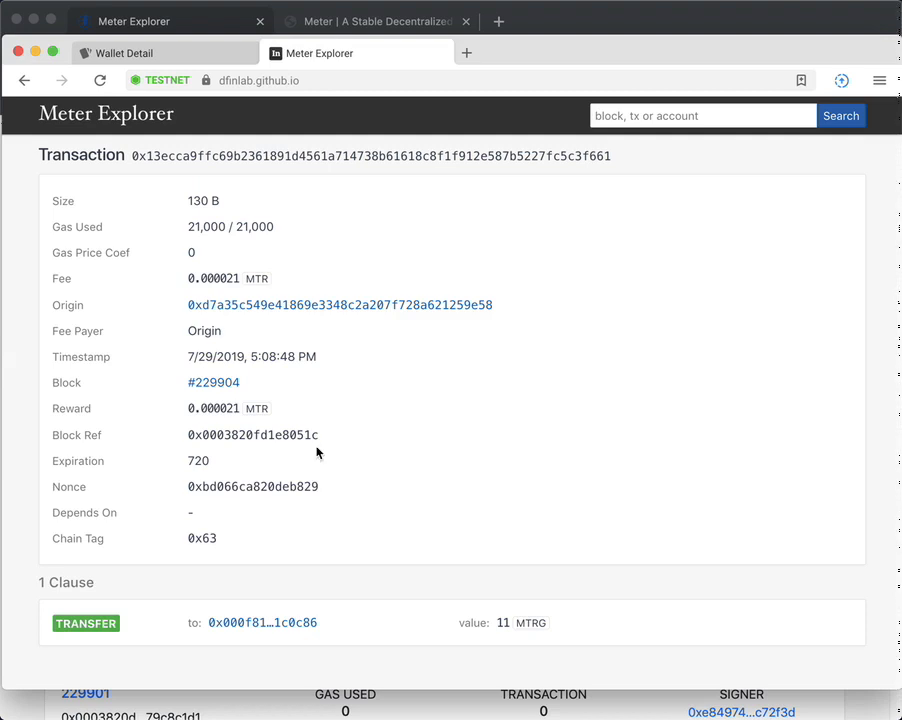
{"action": "left_click", "coordinate": [214, 387]}
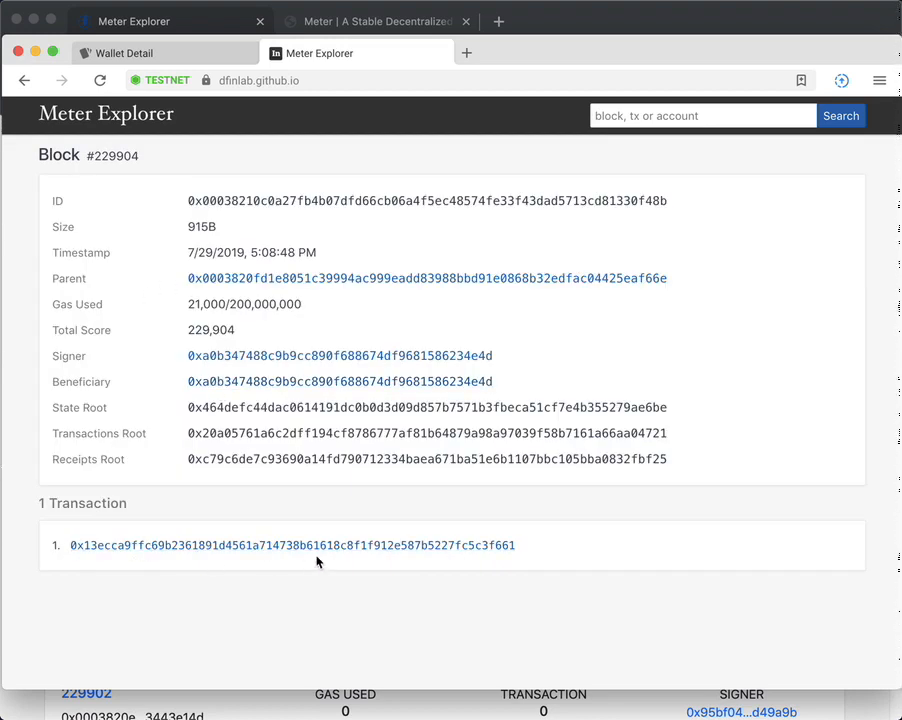
{"action": "left_click", "coordinate": [146, 56]}
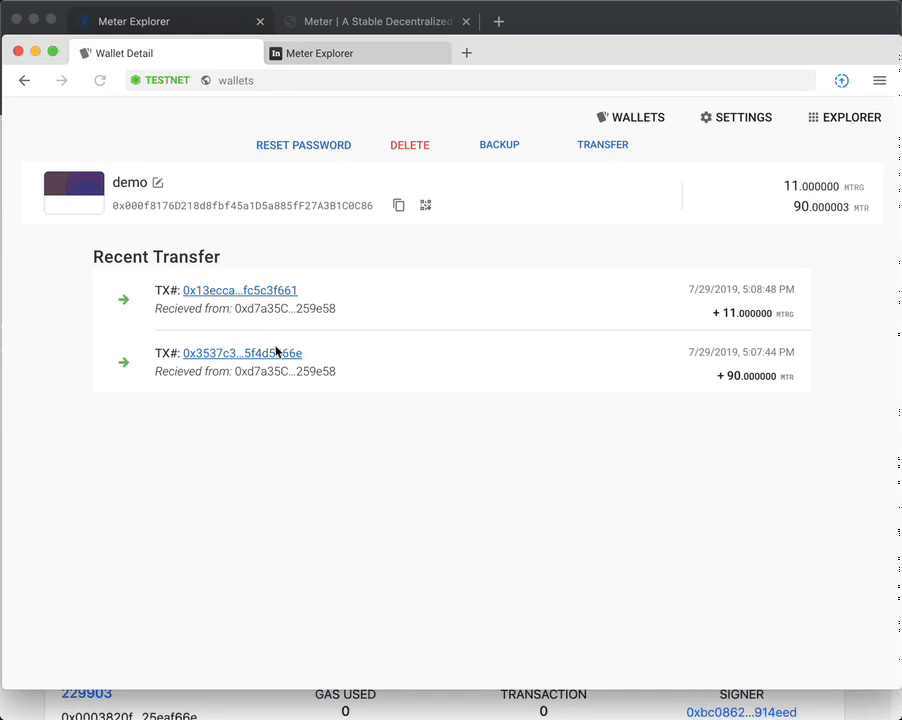
Step: Check block 229904 and its 11 MTRG transaction on scan.meter.io, then go back to the Wallets overview
{"action": "left_click", "coordinate": [208, 27]}
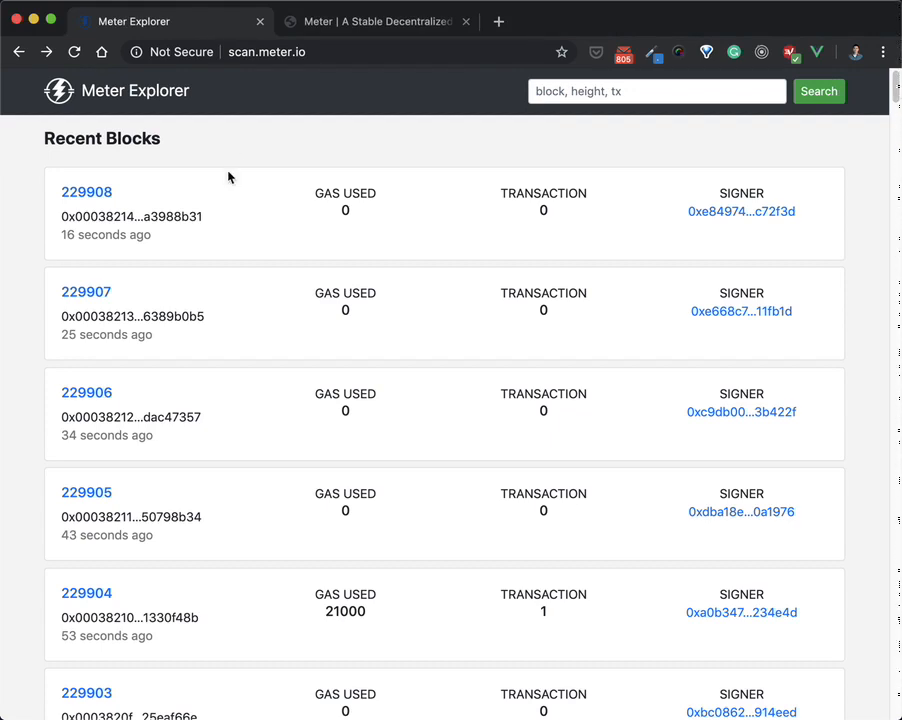
{"action": "scroll", "coordinate": [222, 390], "scroll_direction": "down", "scroll_amount": 3}
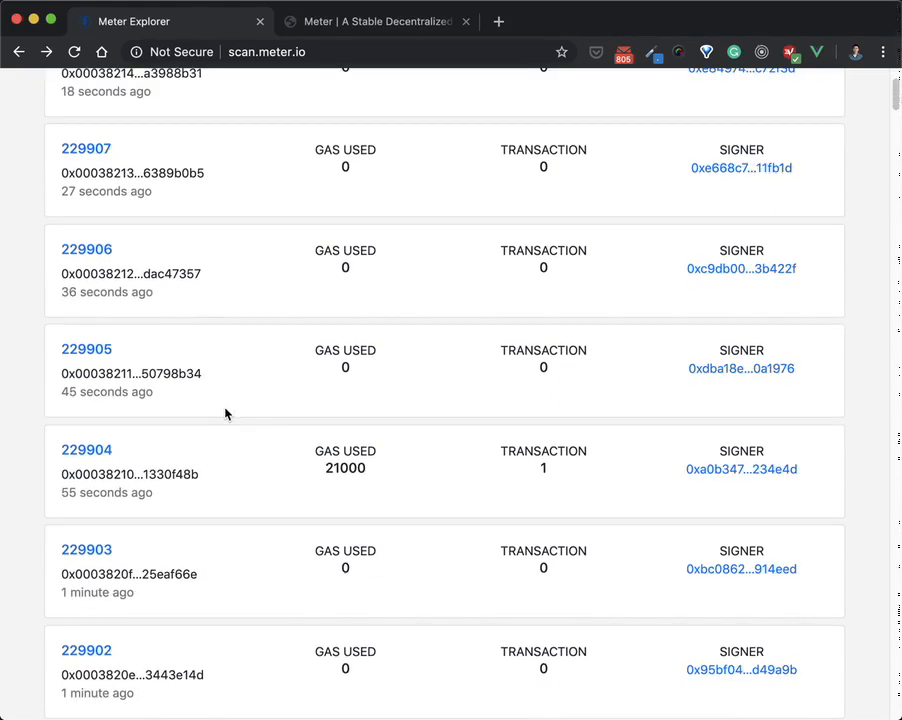
{"action": "left_click", "coordinate": [84, 455]}
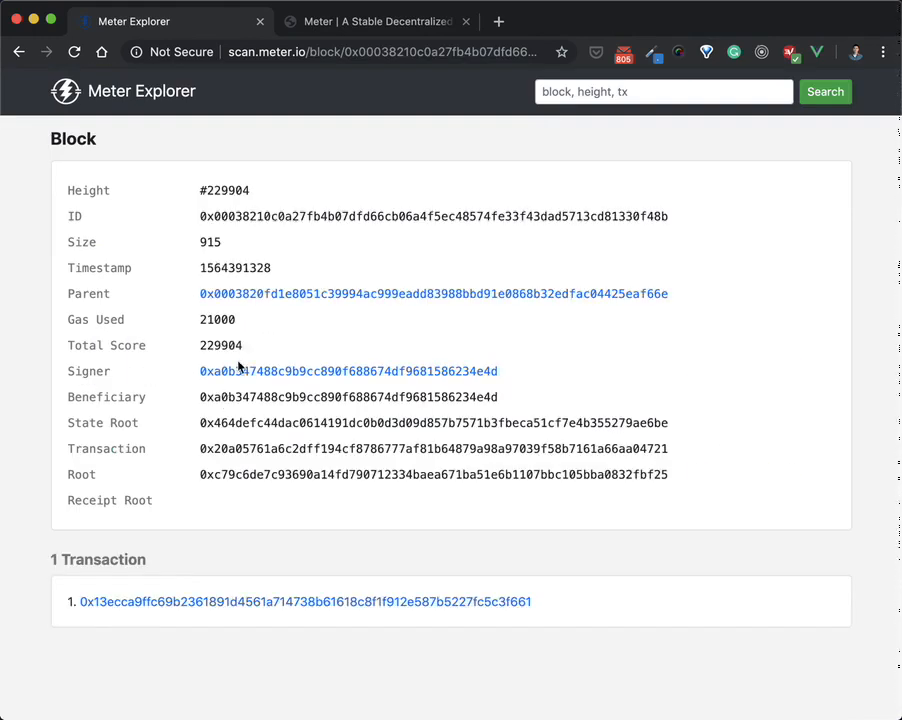
{"action": "left_click", "coordinate": [254, 601]}
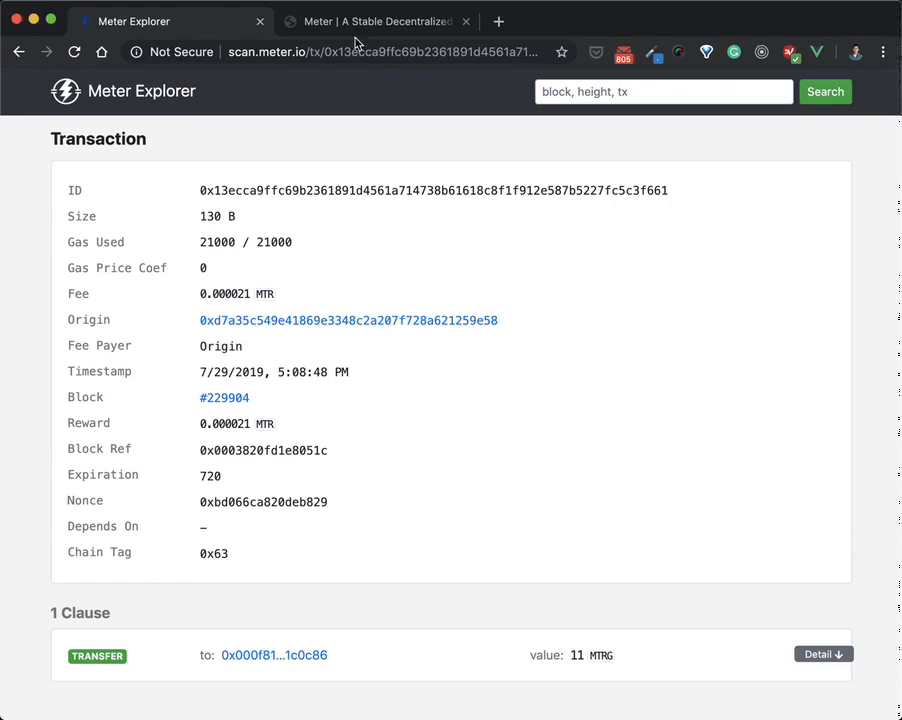
{"action": "left_click", "coordinate": [690, 716]}
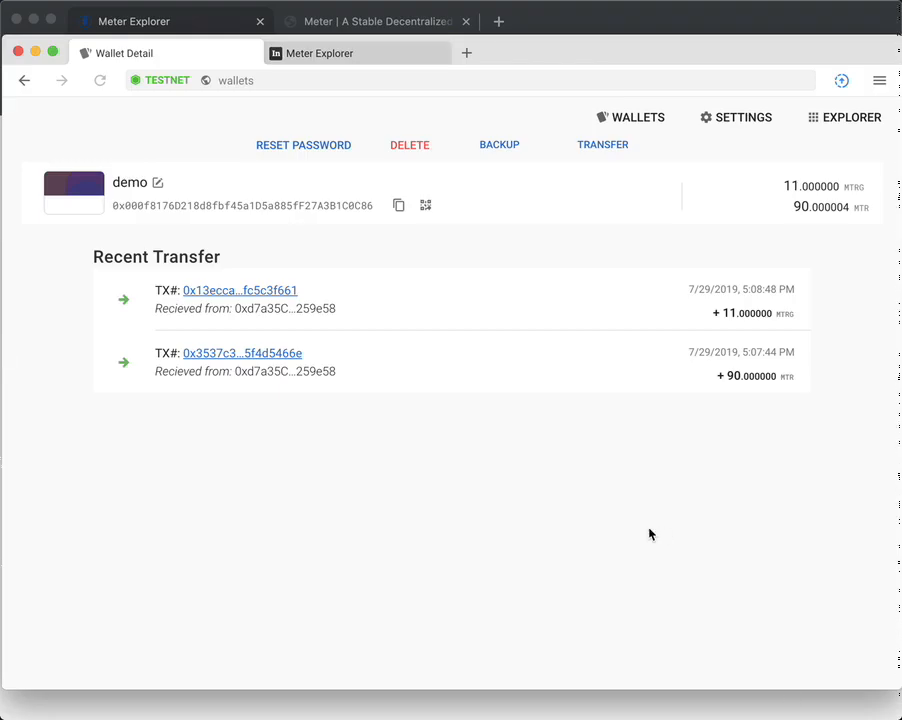
{"action": "left_click", "coordinate": [638, 126]}
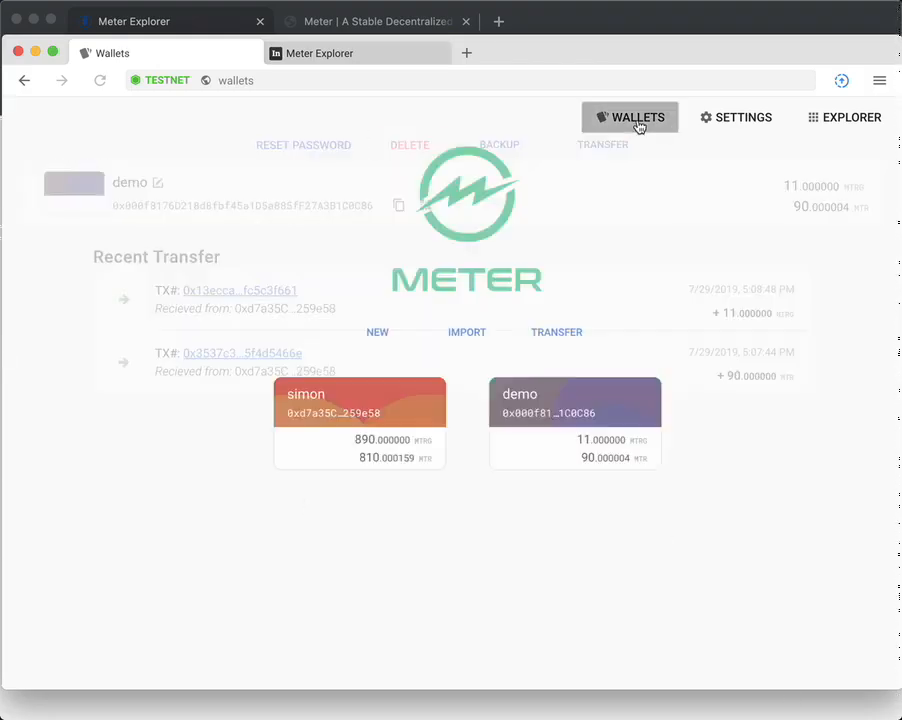